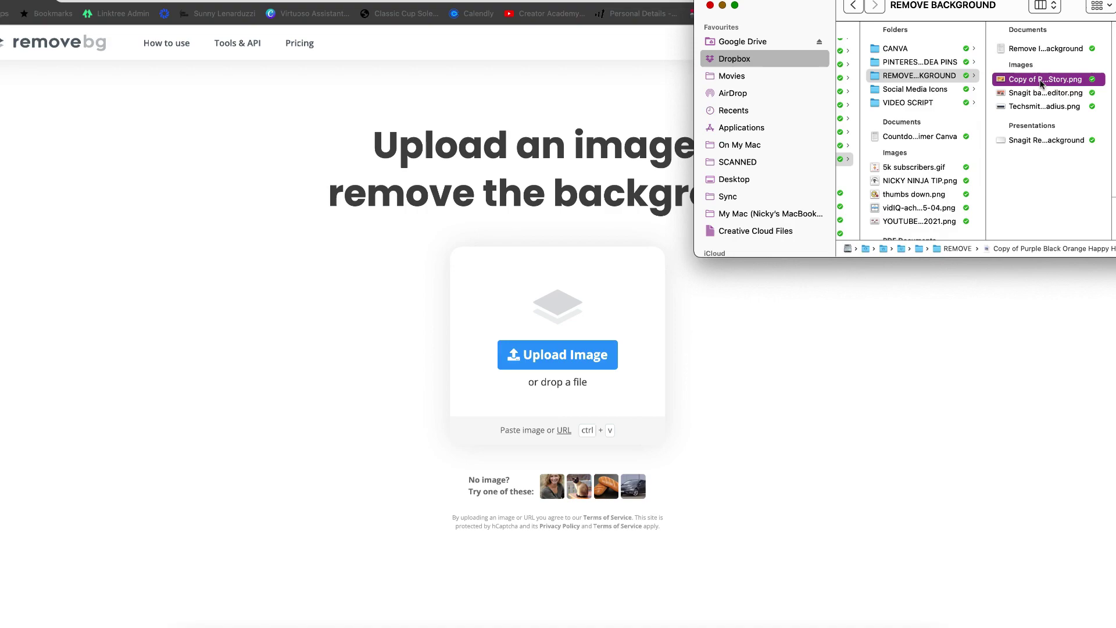
Upload the image "Copy of P...Story.png" from the REMOVE BACKGROUND folder for background removal and open the result for editing.
{"action": "left_click_drag", "start_coordinate": [1041, 83], "coordinate": [516, 321]}
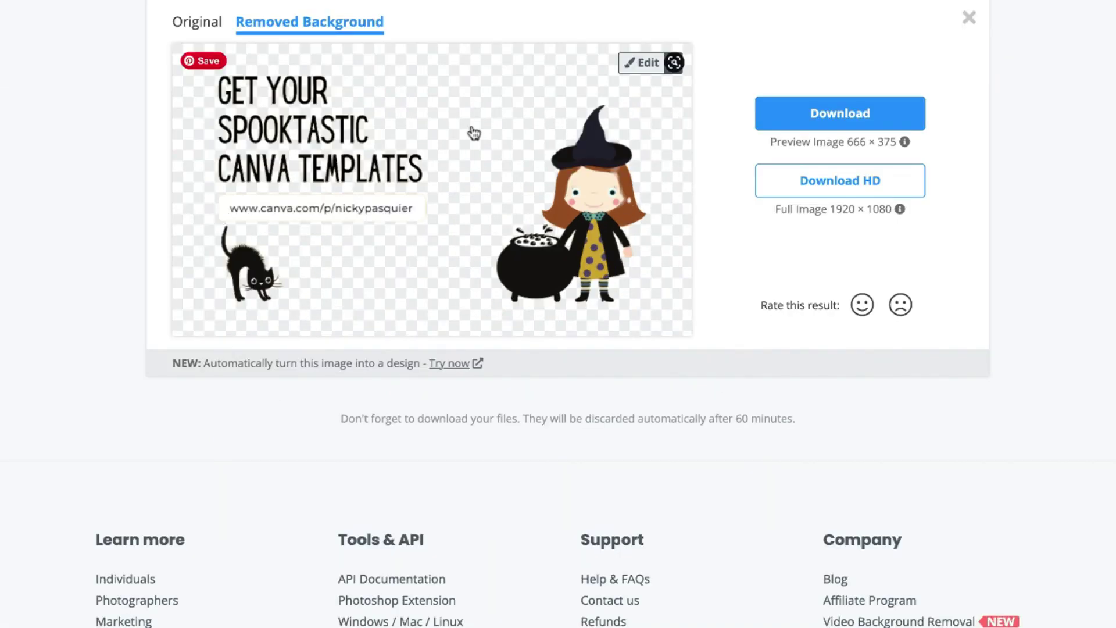
{"action": "left_click", "coordinate": [649, 63]}
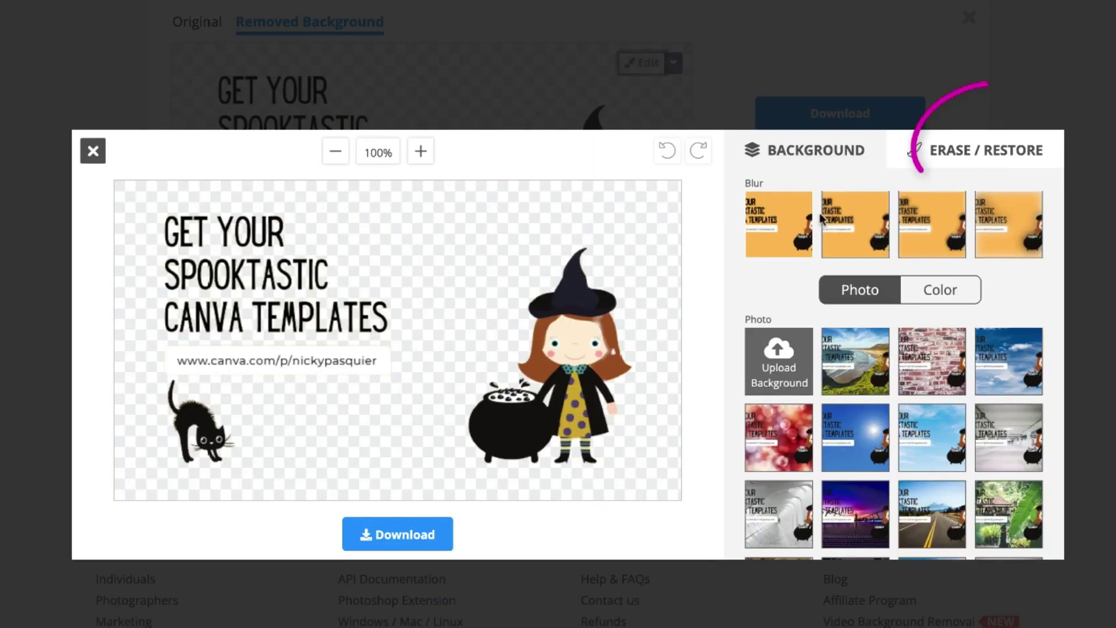
Erase a vertical strip down the witch's hat and face with a smaller brush, and paint it back with Restore.
{"action": "left_click", "coordinate": [965, 158]}
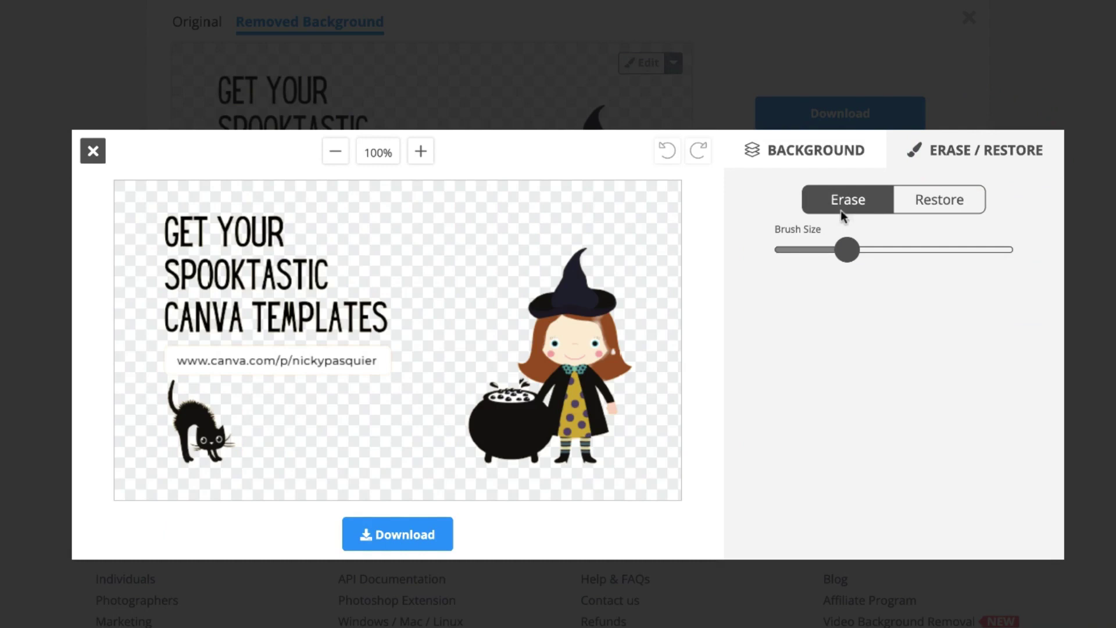
{"action": "left_click_drag", "start_coordinate": [847, 249], "coordinate": [805, 250]}
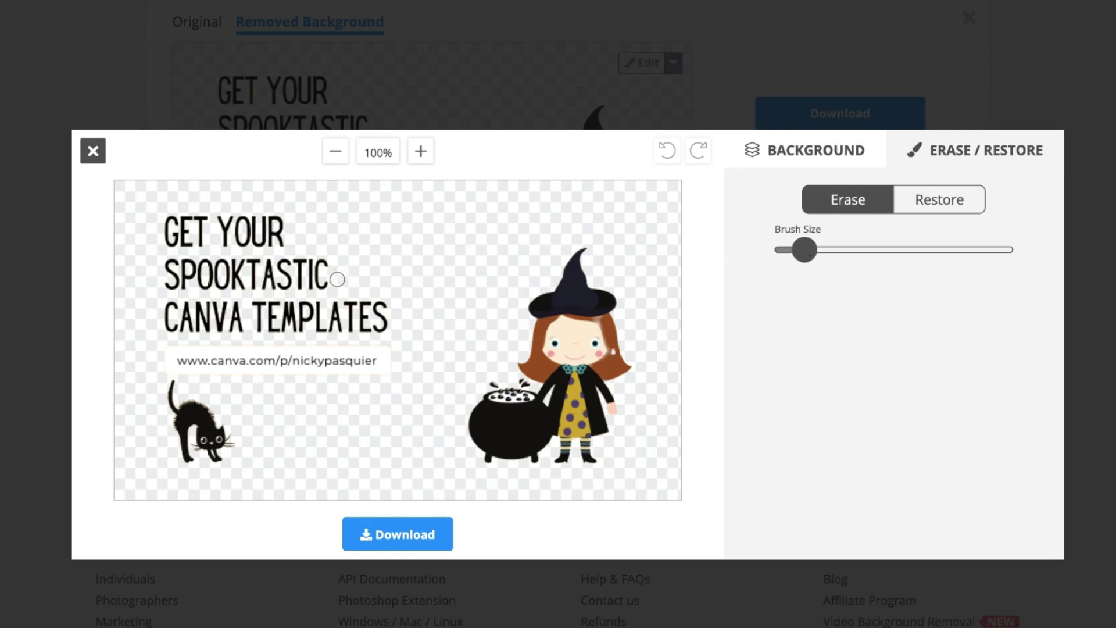
{"action": "left_click", "coordinate": [382, 271]}
{"action": "left_click_drag", "start_coordinate": [565, 302], "coordinate": [567, 359]}
{"action": "left_click", "coordinate": [958, 201]}
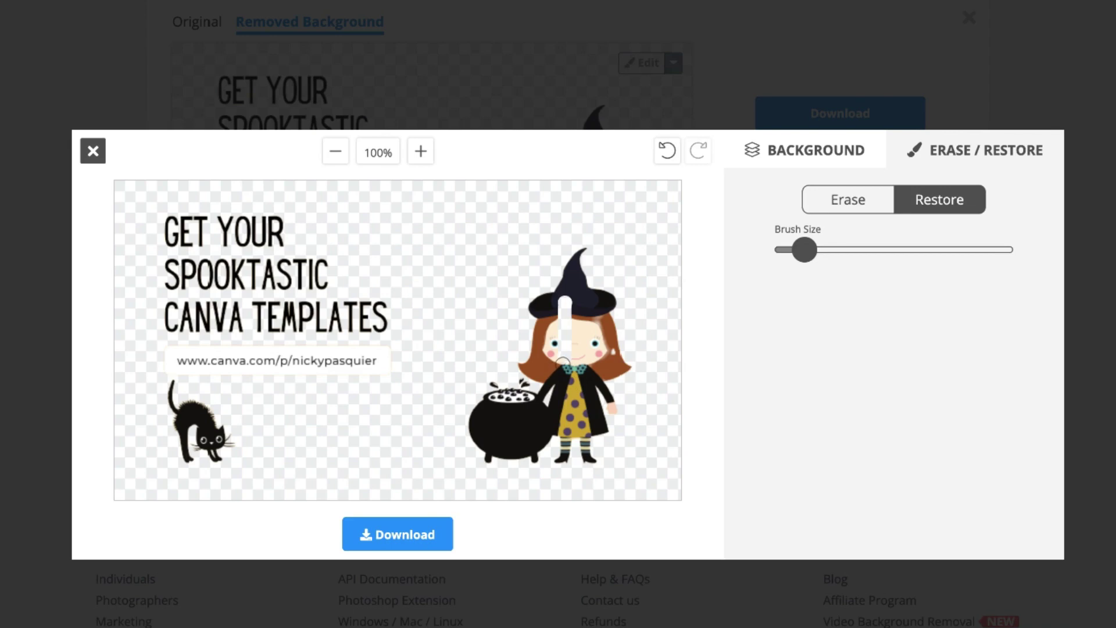
{"action": "left_click_drag", "start_coordinate": [563, 360], "coordinate": [565, 295]}
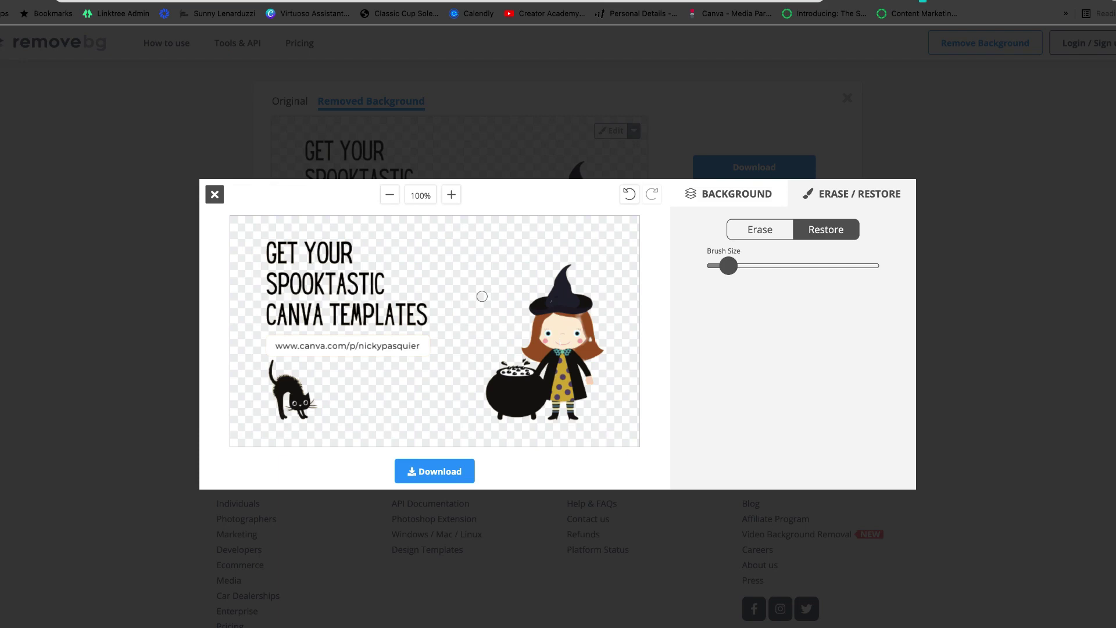
Try the pastel city skyline, blurred coloured lights and purple-orange sunset photos as the image's background.
{"action": "left_click", "coordinate": [723, 199]}
{"action": "scroll", "coordinate": [759, 350], "scroll_direction": "down", "scroll_amount": 5}
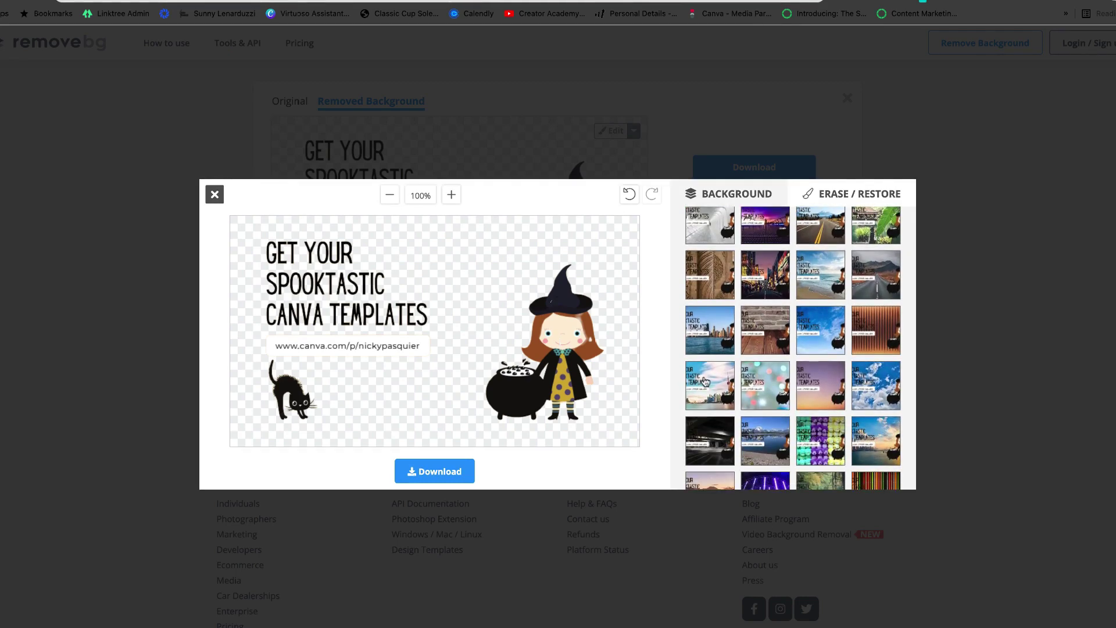
{"action": "left_click", "coordinate": [706, 381]}
{"action": "left_click", "coordinate": [754, 383]}
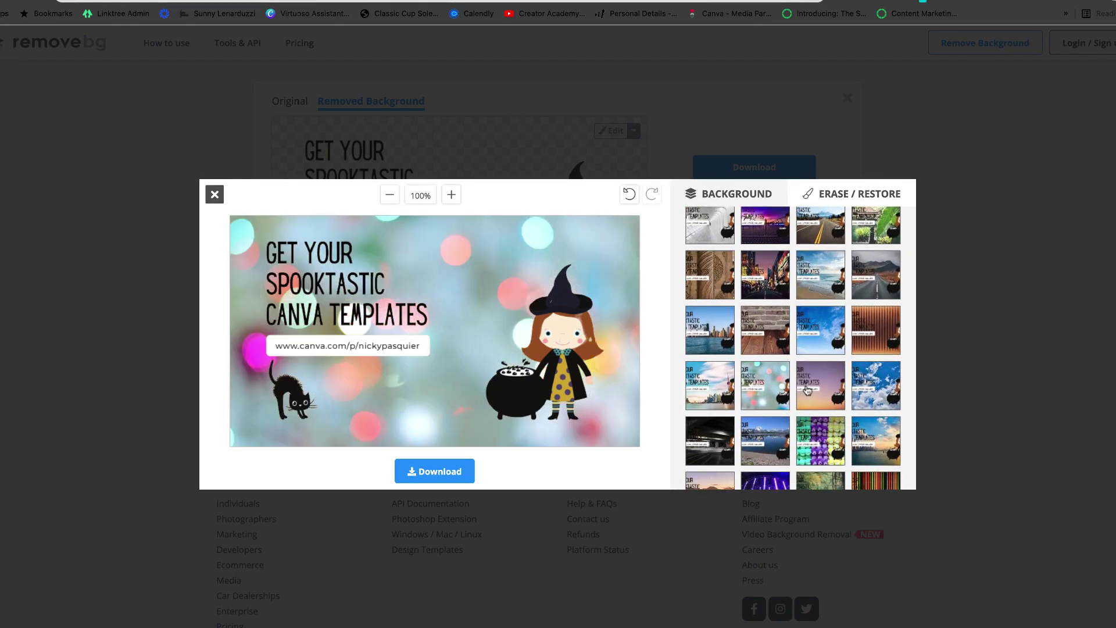
{"action": "left_click", "coordinate": [820, 390]}
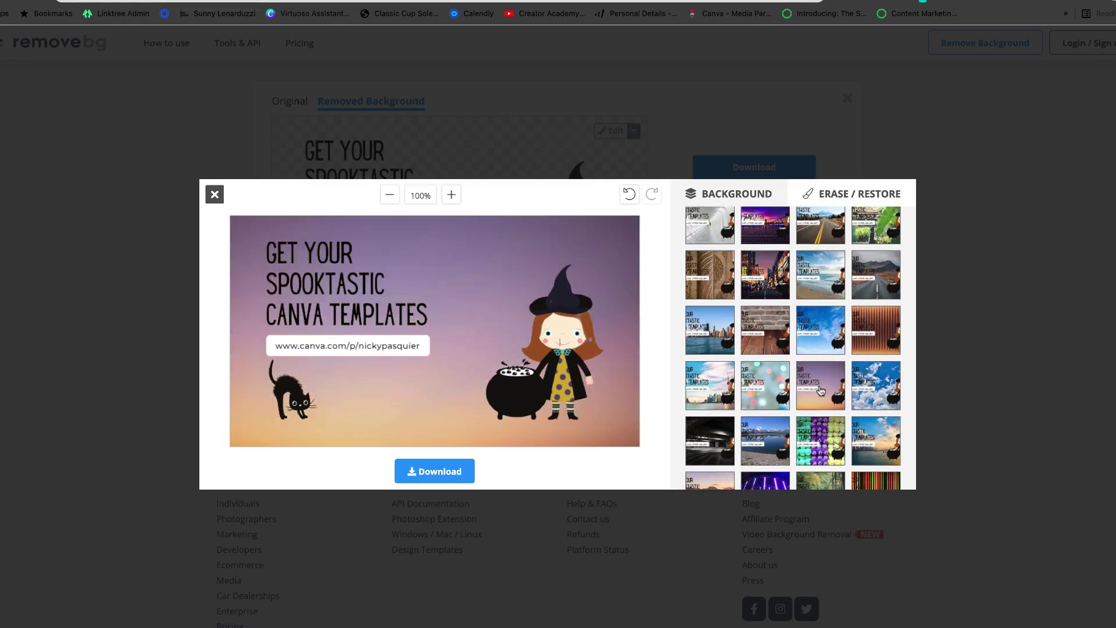
Set the image's background to solid crimson pink and download the finished image.
{"action": "scroll", "coordinate": [820, 349], "scroll_direction": "up", "scroll_amount": 5}
{"action": "left_click", "coordinate": [827, 296]}
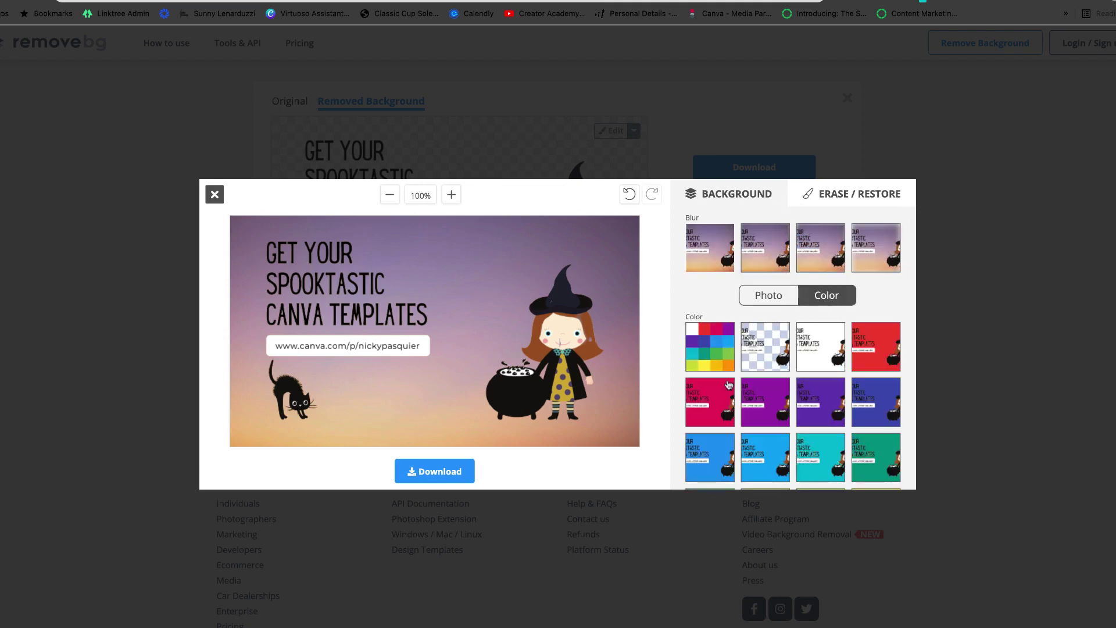
{"action": "scroll", "coordinate": [729, 385], "scroll_direction": "down", "scroll_amount": 3}
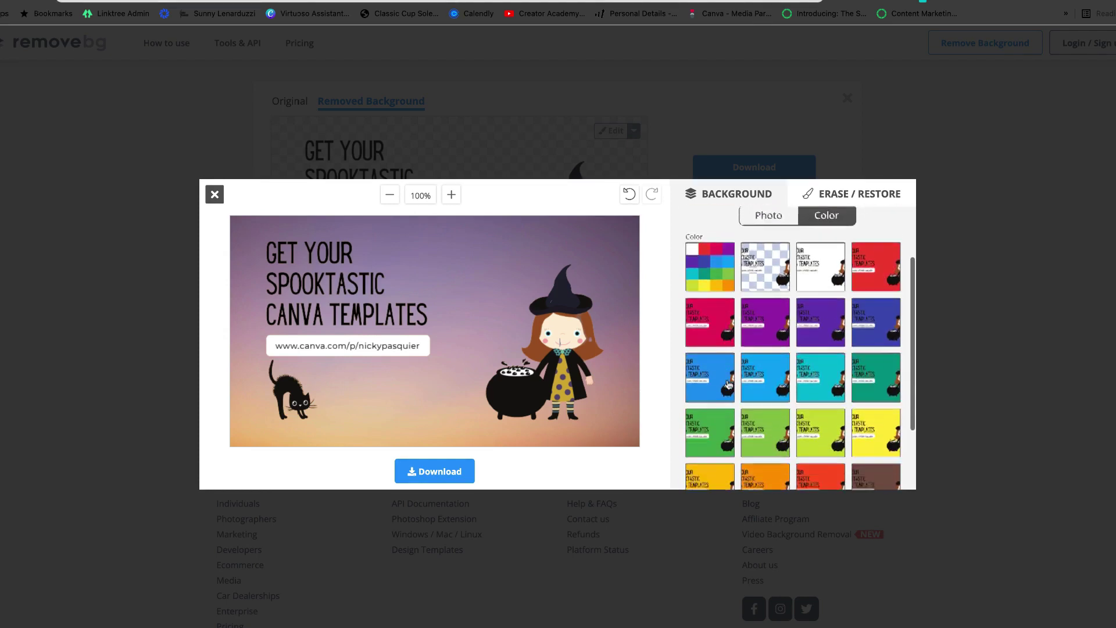
{"action": "left_click", "coordinate": [720, 303]}
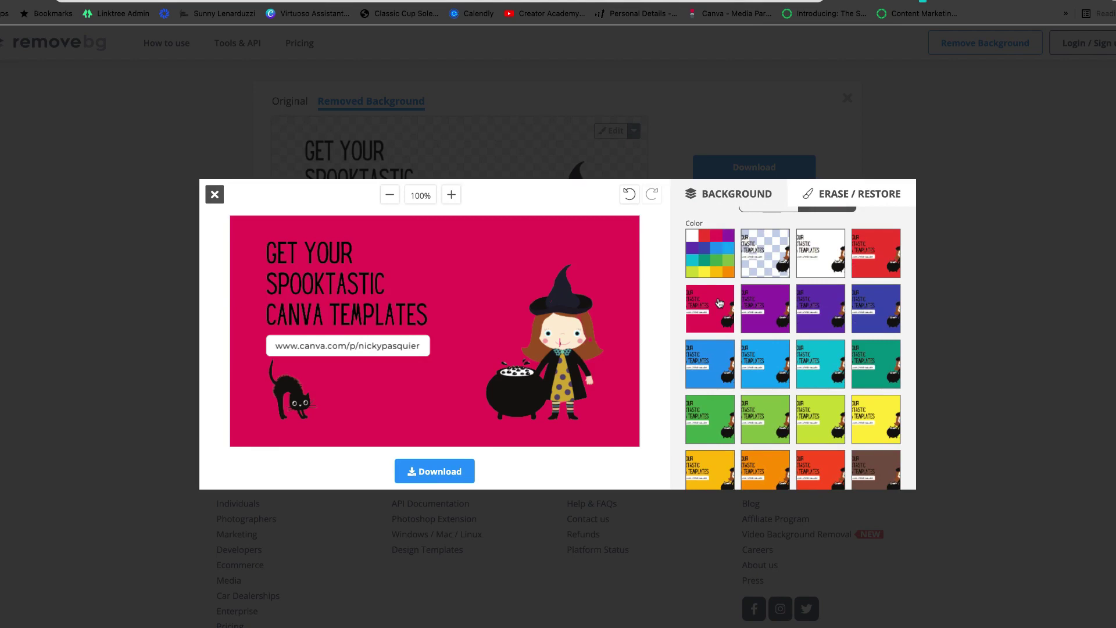
{"action": "left_click", "coordinate": [439, 472]}
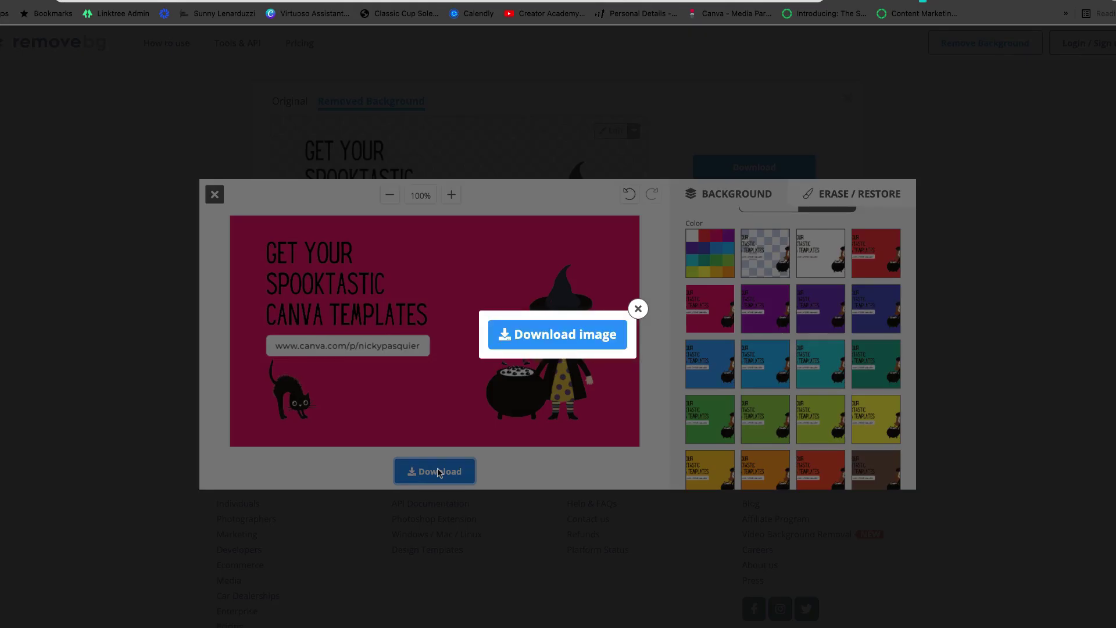
{"action": "left_click", "coordinate": [597, 331]}
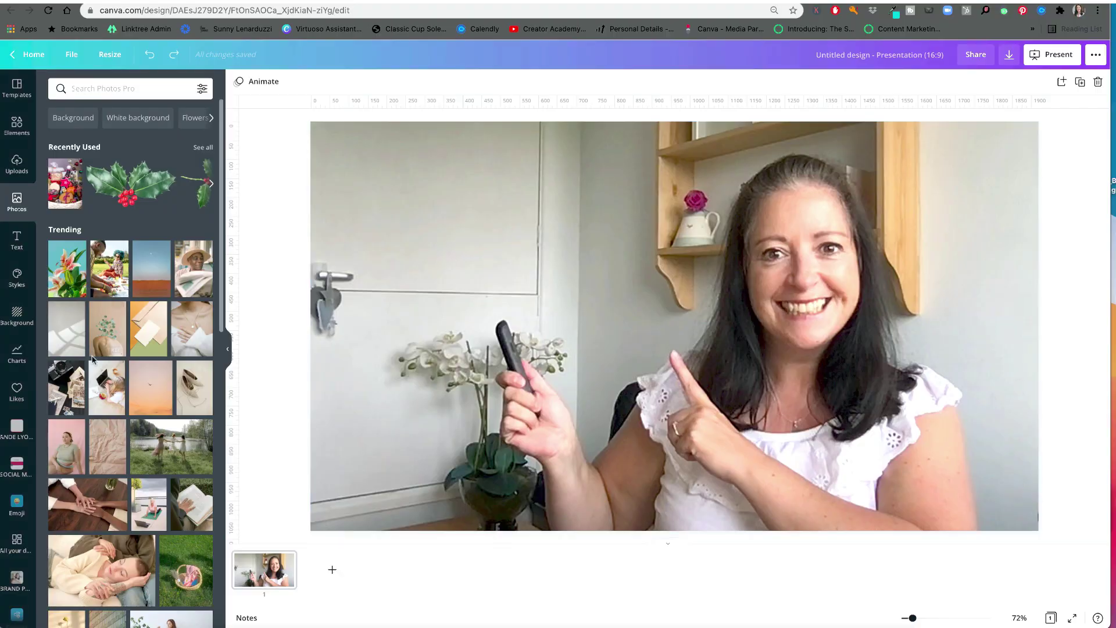
In Canva, look through the trending stock photos and the available sources for uploading media.
{"action": "scroll", "coordinate": [93, 360], "scroll_direction": "down", "scroll_amount": 8}
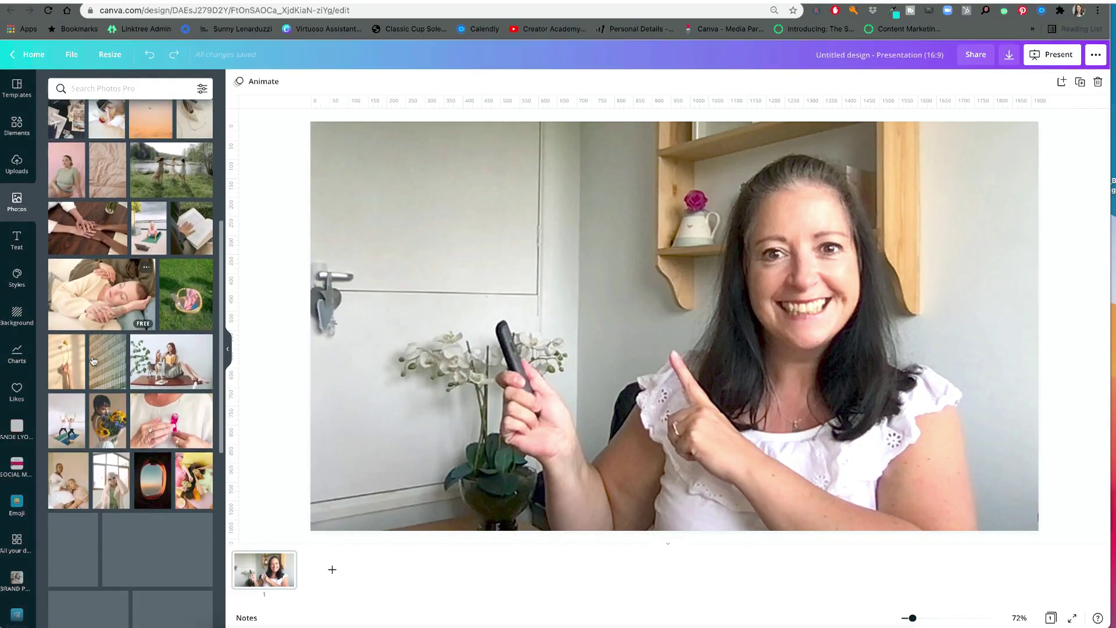
{"action": "left_click", "coordinate": [92, 360]}
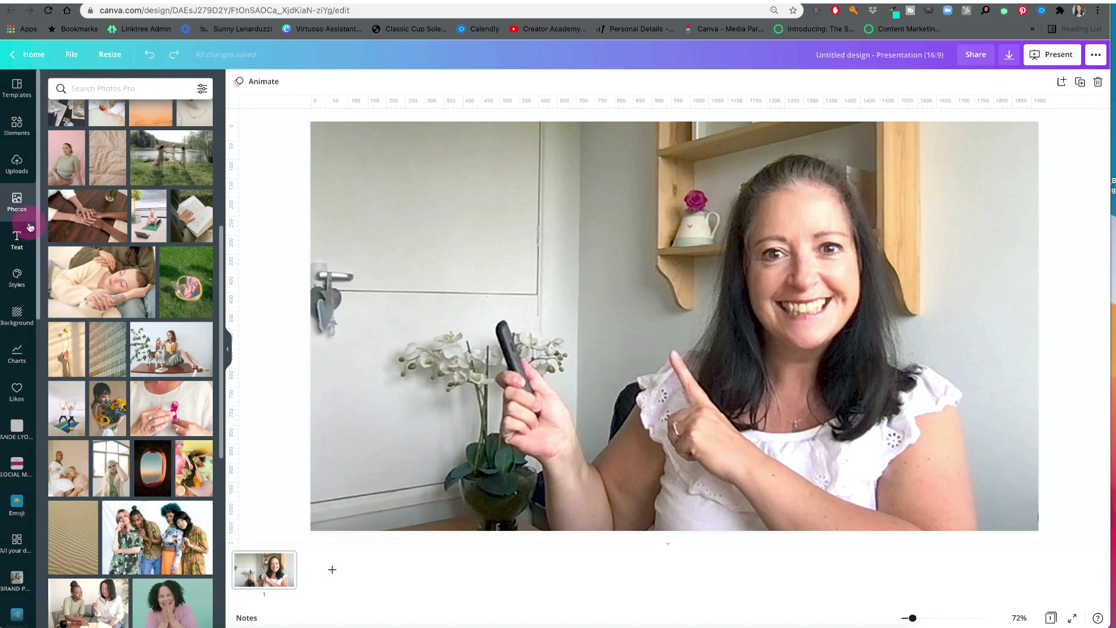
{"action": "left_click", "coordinate": [17, 166]}
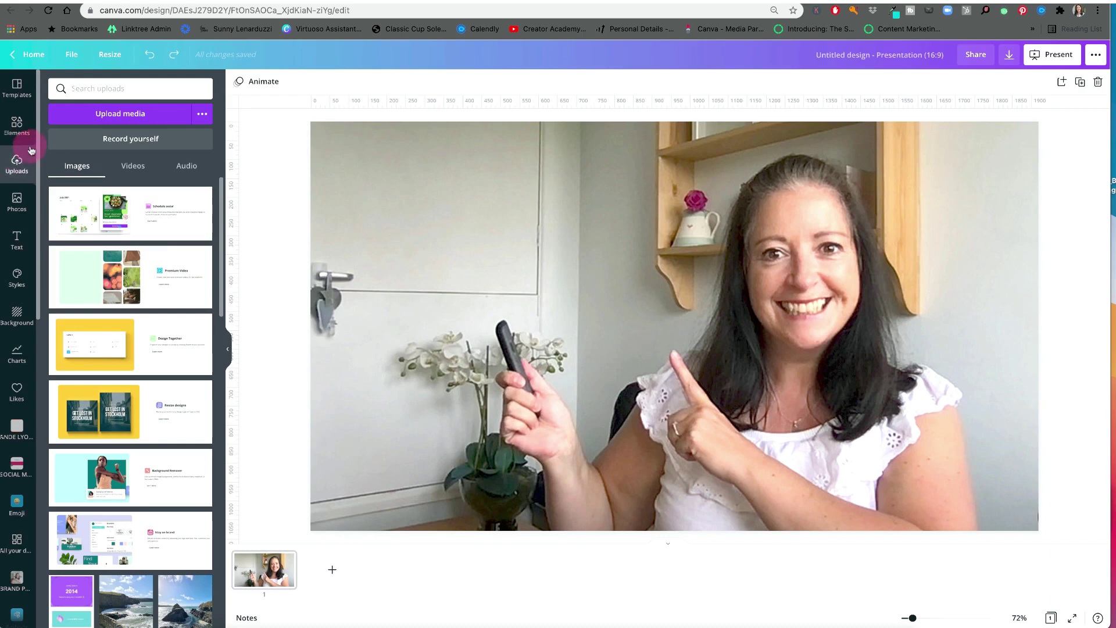
{"action": "left_click", "coordinate": [103, 115]}
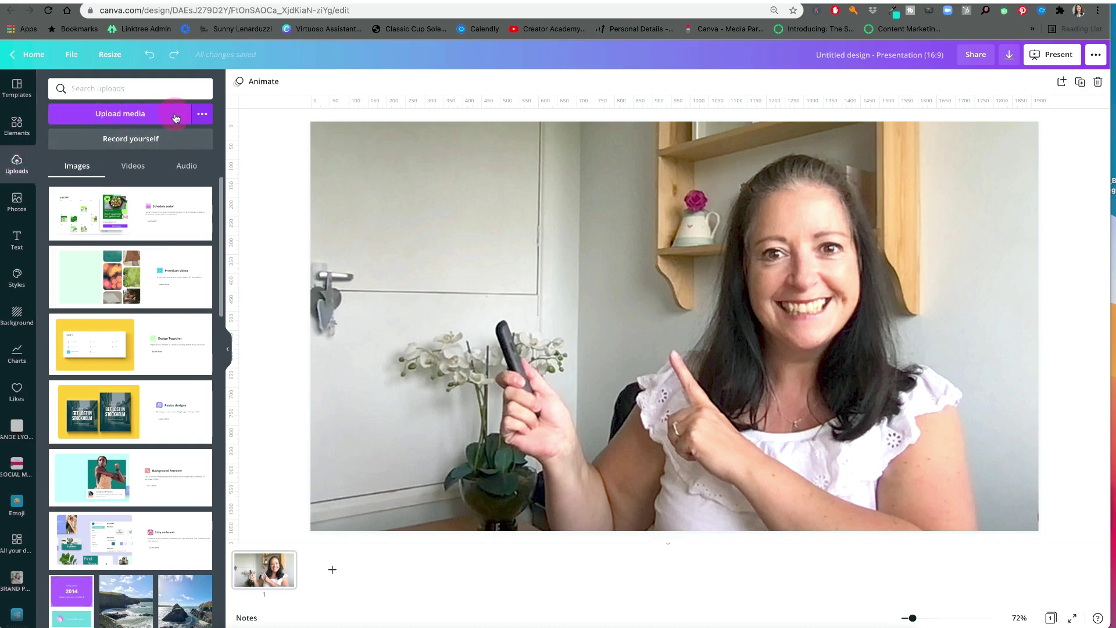
{"action": "left_click", "coordinate": [203, 114]}
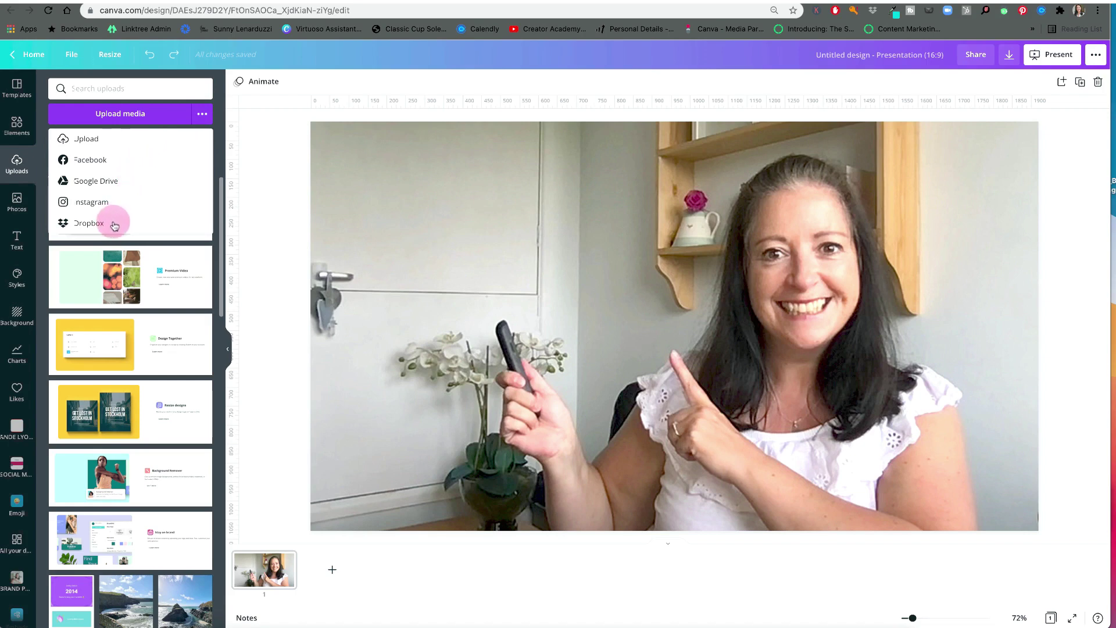
{"action": "left_click", "coordinate": [272, 235]}
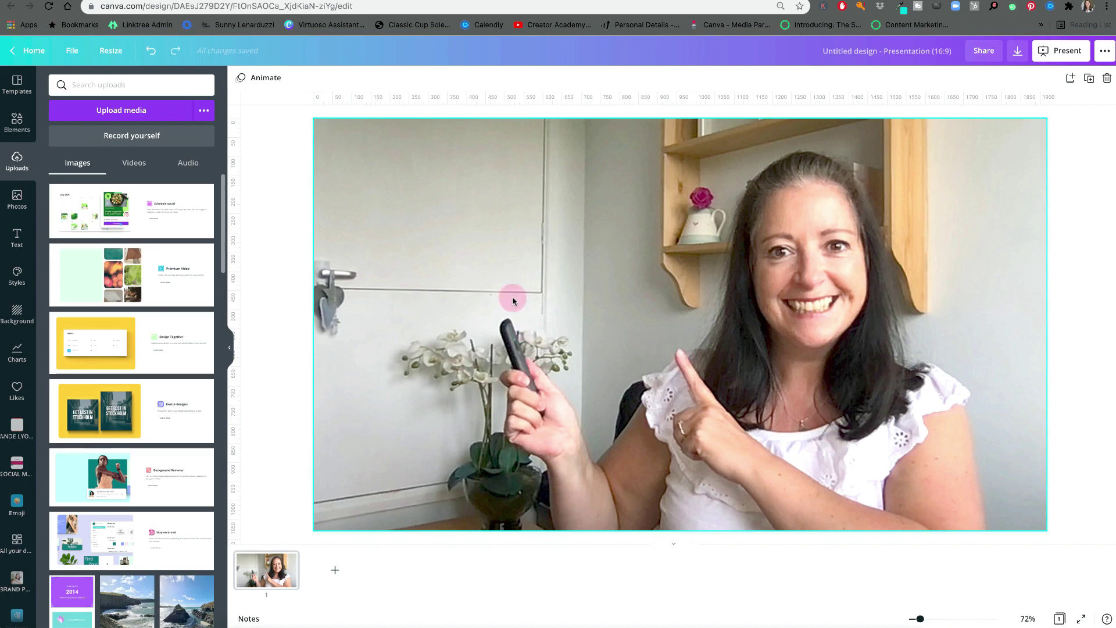
Remove the background of the portrait photo on the page with the Background Remover.
{"action": "left_click", "coordinate": [358, 215]}
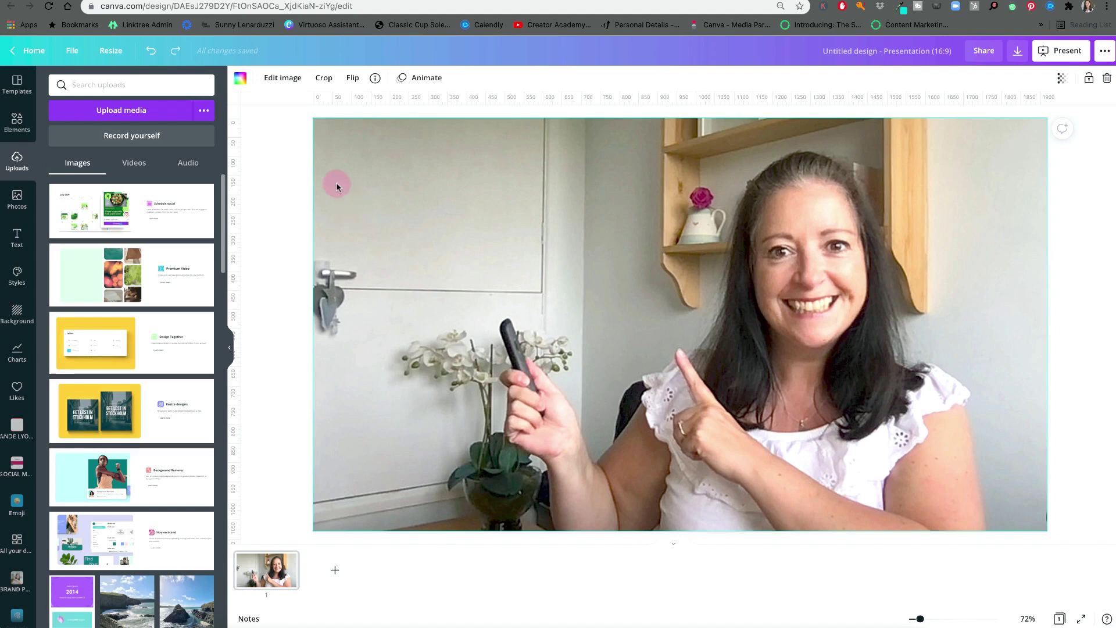
{"action": "left_click", "coordinate": [279, 80]}
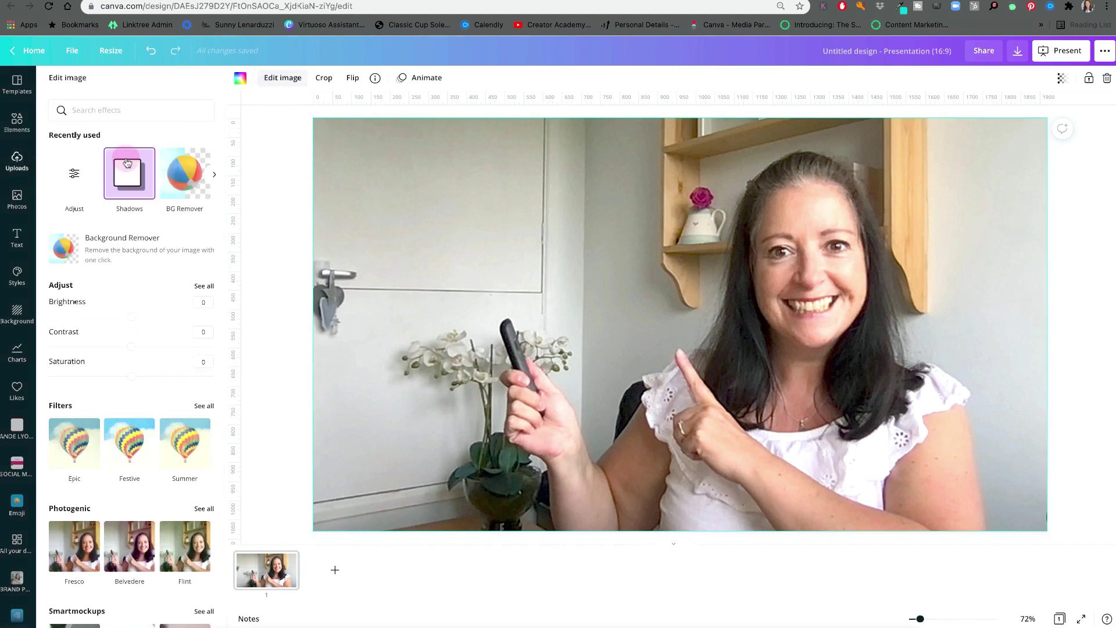
{"action": "scroll", "coordinate": [128, 163], "scroll_direction": "down", "scroll_amount": 2}
{"action": "scroll", "coordinate": [127, 163], "scroll_direction": "down", "scroll_amount": 9}
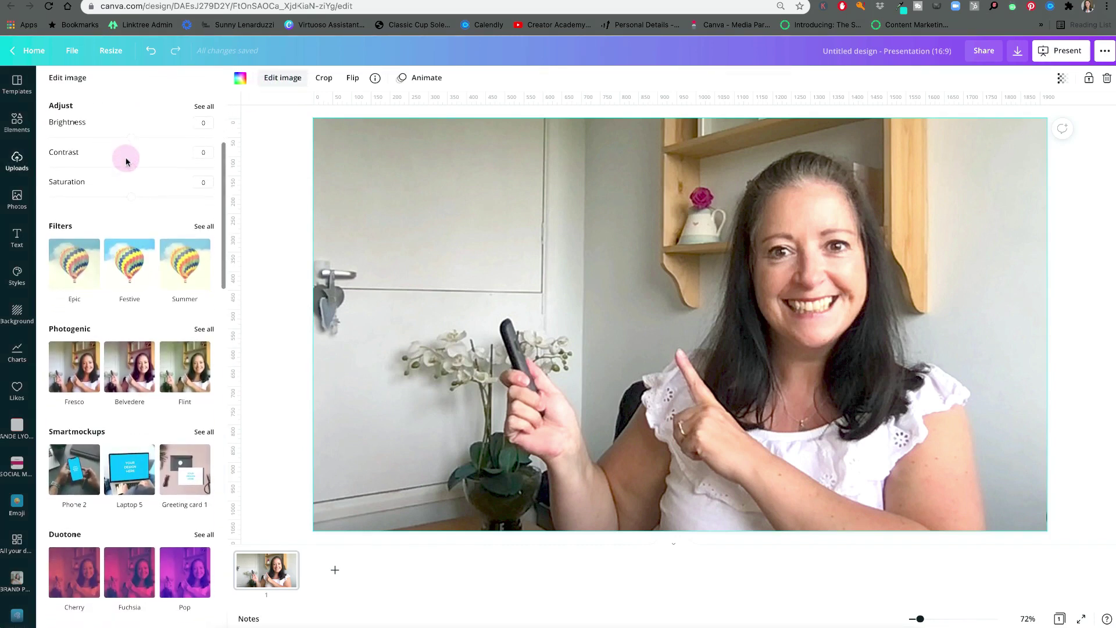
{"action": "scroll", "coordinate": [128, 162], "scroll_direction": "down", "scroll_amount": 8}
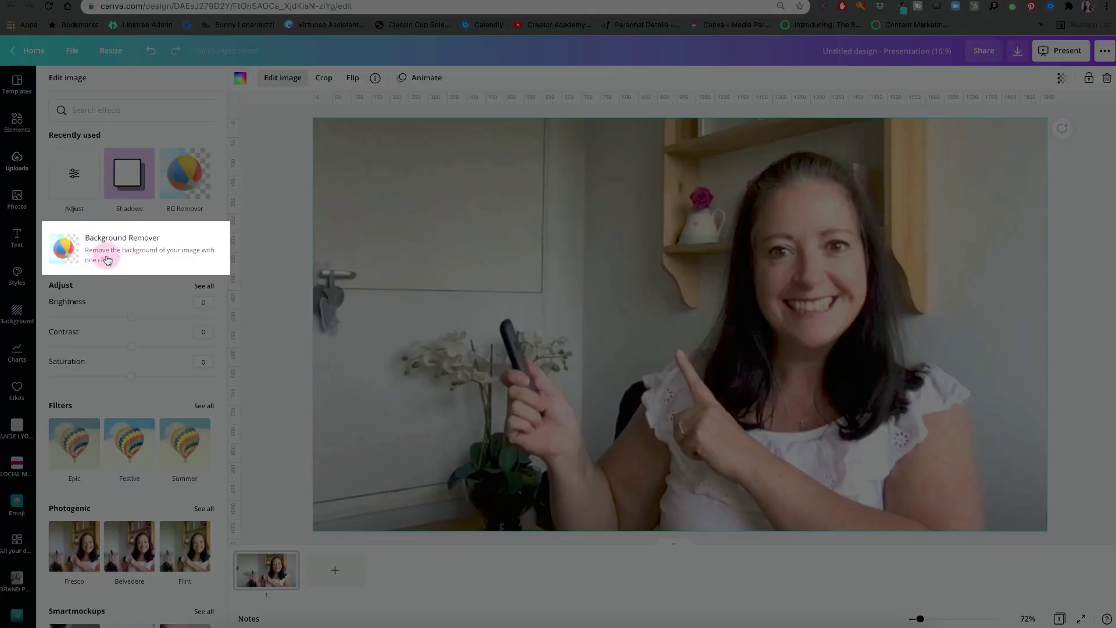
{"action": "left_click", "coordinate": [107, 260]}
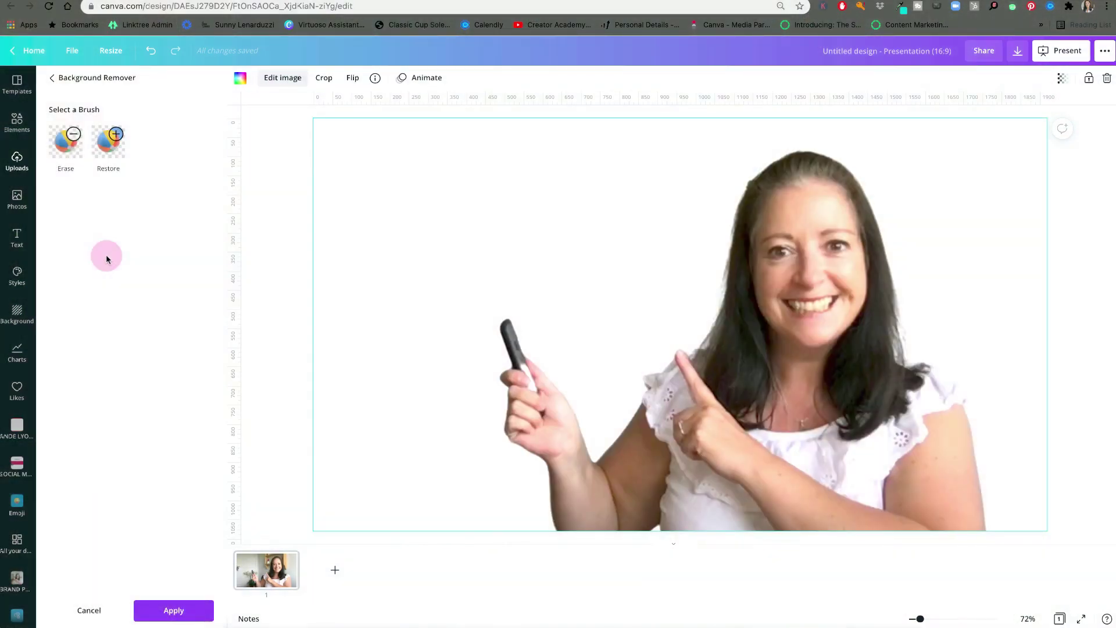
Touch up the portrait cutout with the Erase brush at size 10 and the Restore brush, and finish the brush edits.
{"action": "left_click", "coordinate": [68, 142]}
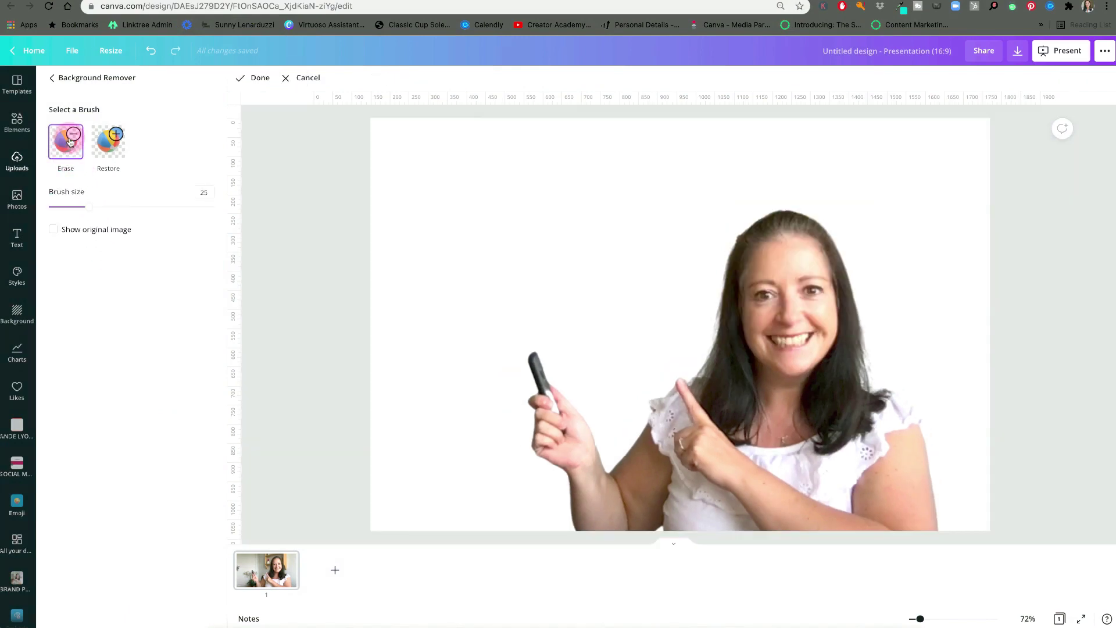
{"action": "left_click", "coordinate": [91, 207]}
{"action": "mouse_move", "coordinate": [92, 208]}
{"action": "left_mouse_down"}
{"action": "mouse_move", "coordinate": [68, 206]}
{"action": "mouse_move", "coordinate": [155, 211]}
{"action": "mouse_move", "coordinate": [64, 207]}
{"action": "left_mouse_up"}
{"action": "mouse_move", "coordinate": [513, 294]}
{"action": "left_mouse_down"}
{"action": "mouse_move", "coordinate": [571, 335]}
{"action": "mouse_move", "coordinate": [605, 379]}
{"action": "mouse_move", "coordinate": [658, 385]}
{"action": "mouse_move", "coordinate": [693, 347]}
{"action": "left_mouse_up"}
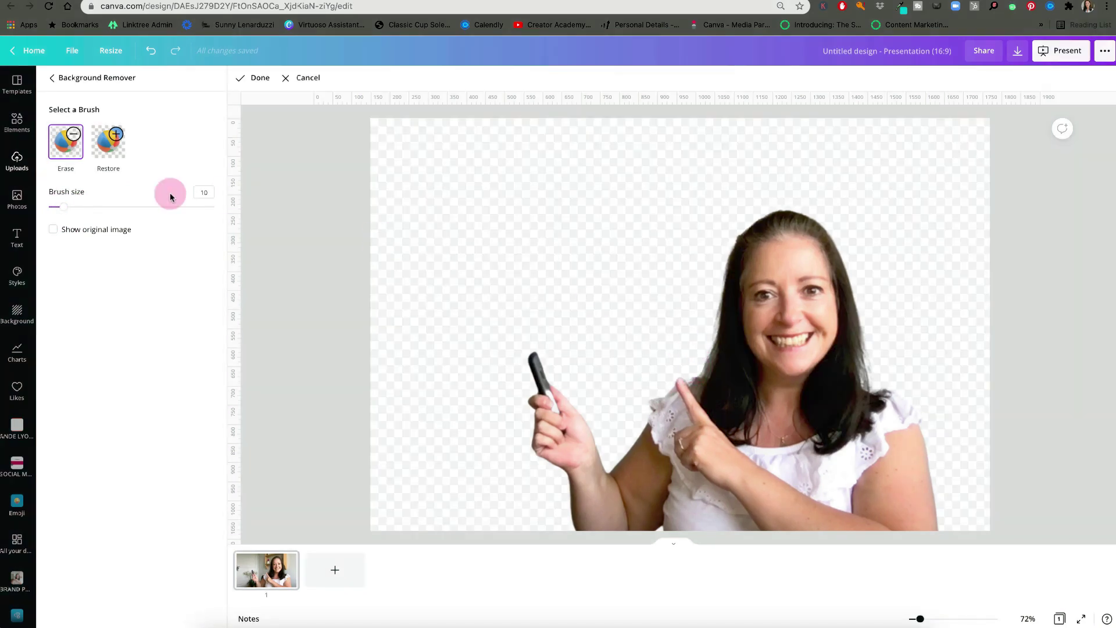
{"action": "left_click", "coordinate": [113, 145]}
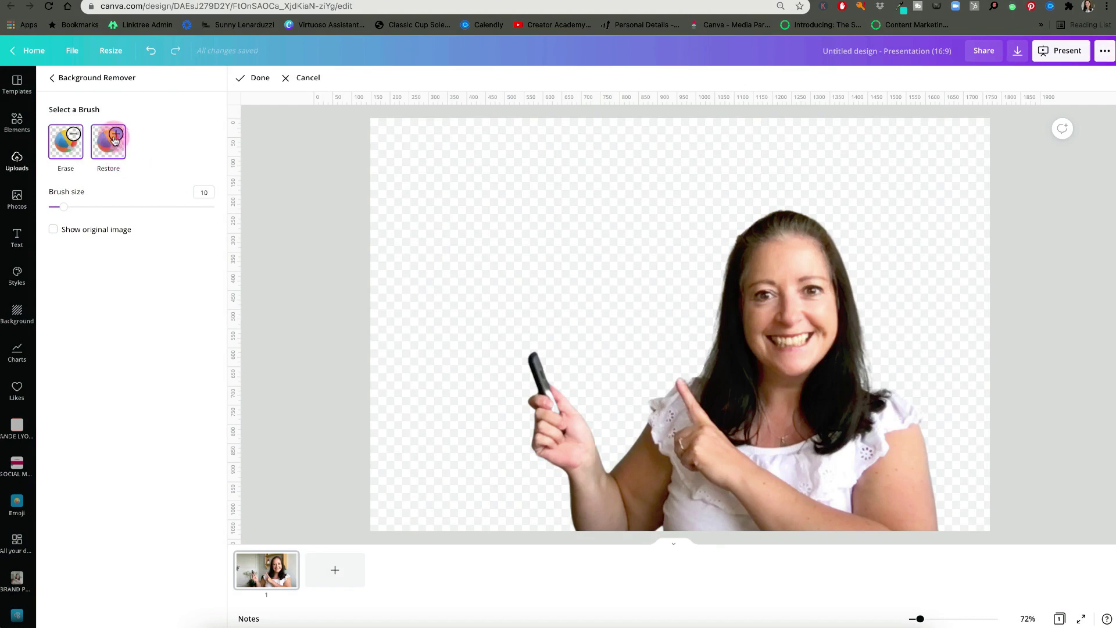
{"action": "mouse_move", "coordinate": [381, 334]}
{"action": "left_mouse_down"}
{"action": "mouse_move", "coordinate": [544, 437]}
{"action": "mouse_move", "coordinate": [564, 427]}
{"action": "mouse_move", "coordinate": [545, 389]}
{"action": "mouse_move", "coordinate": [553, 410]}
{"action": "mouse_move", "coordinate": [336, 134]}
{"action": "left_mouse_up"}
{"action": "left_click", "coordinate": [258, 80]}
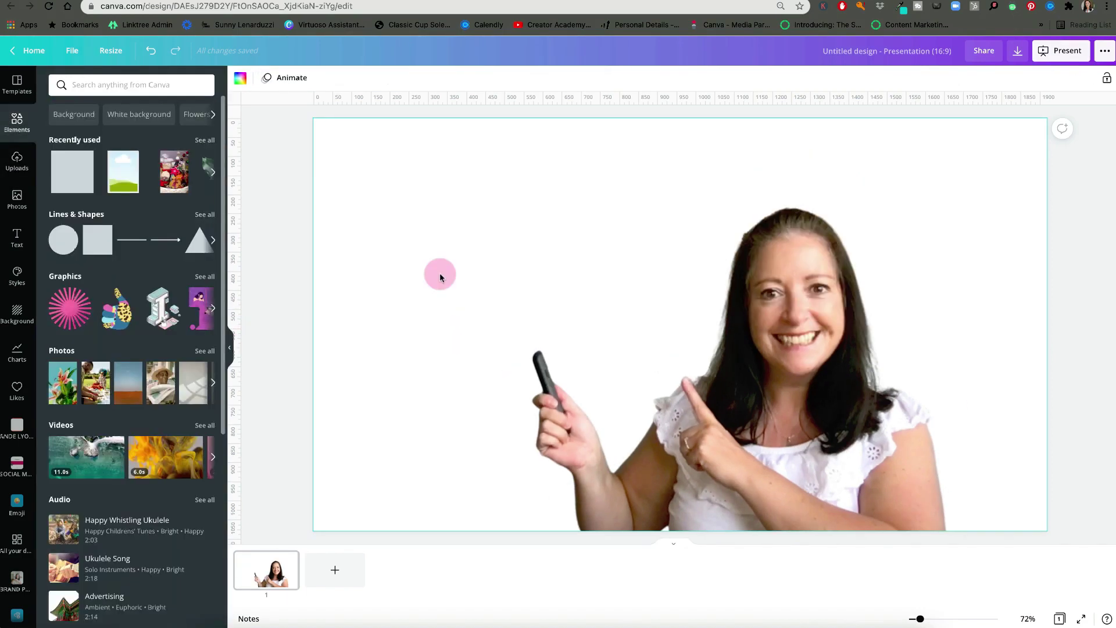
Try a solid orange colour as the page background behind the cutout.
{"action": "left_click", "coordinate": [16, 318]}
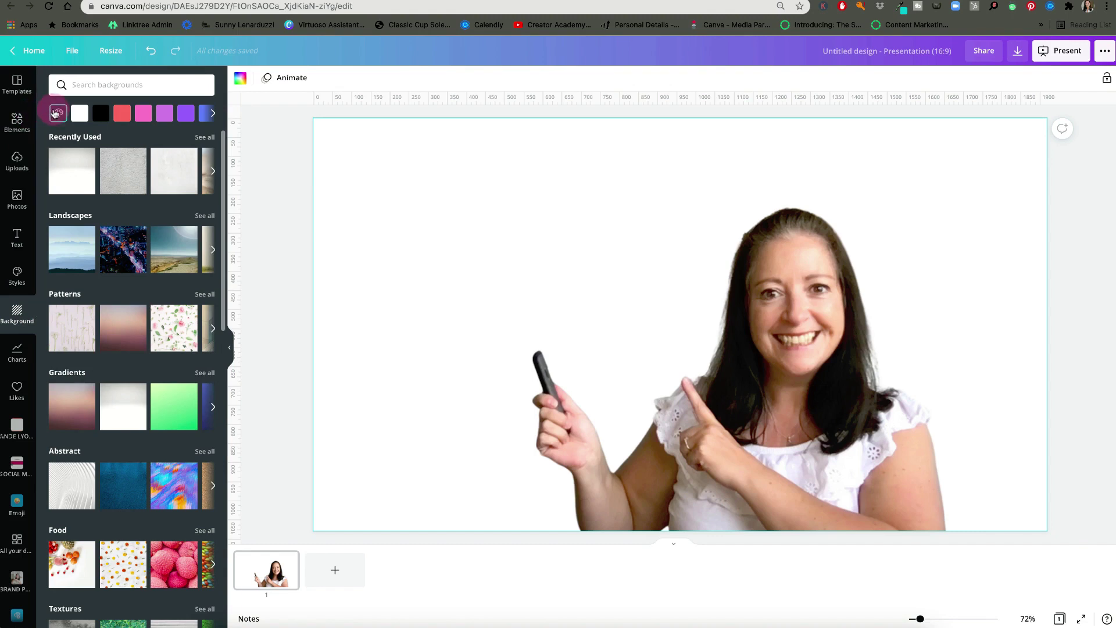
{"action": "left_click", "coordinate": [211, 113]}
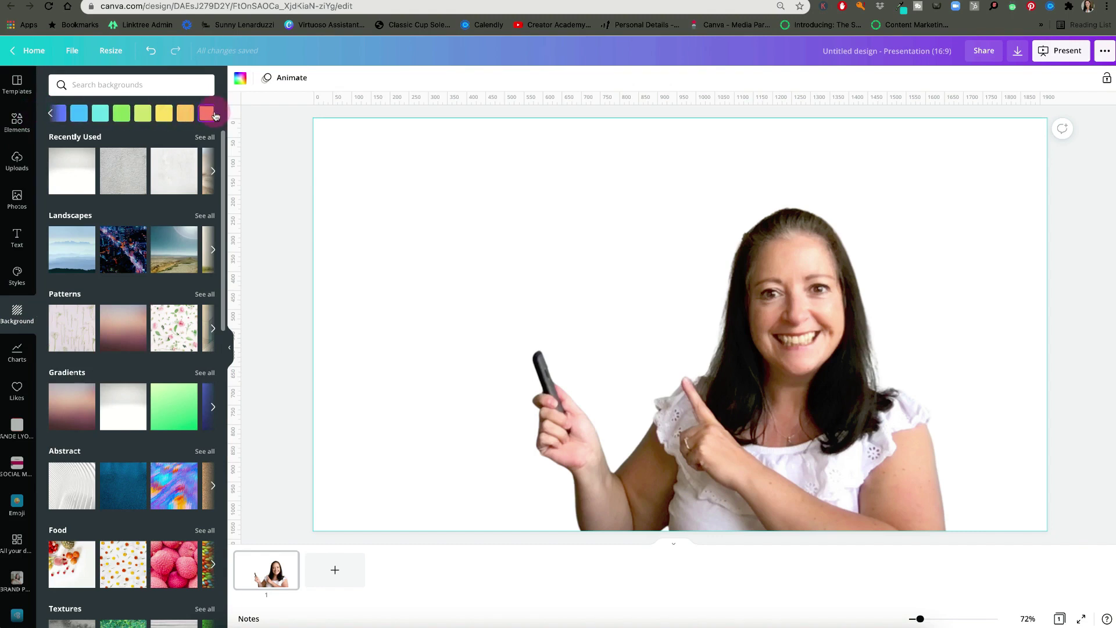
{"action": "left_click", "coordinate": [206, 113]}
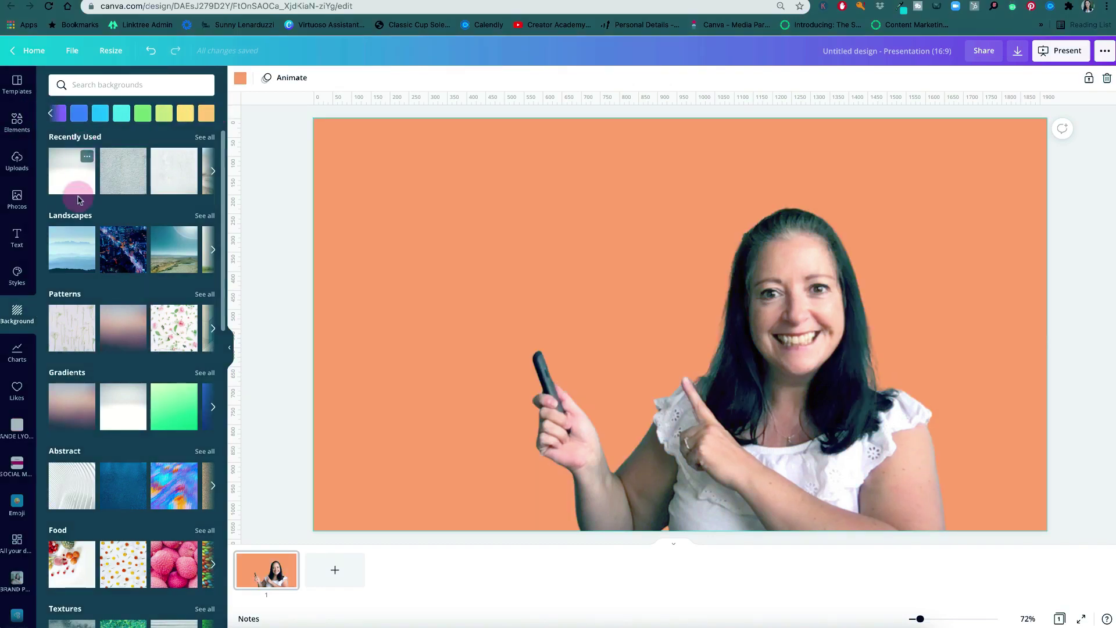
Try the pale wood pattern and the dusky pink gradient, and apply the white ridged abstract image as the page background.
{"action": "left_click", "coordinate": [75, 327]}
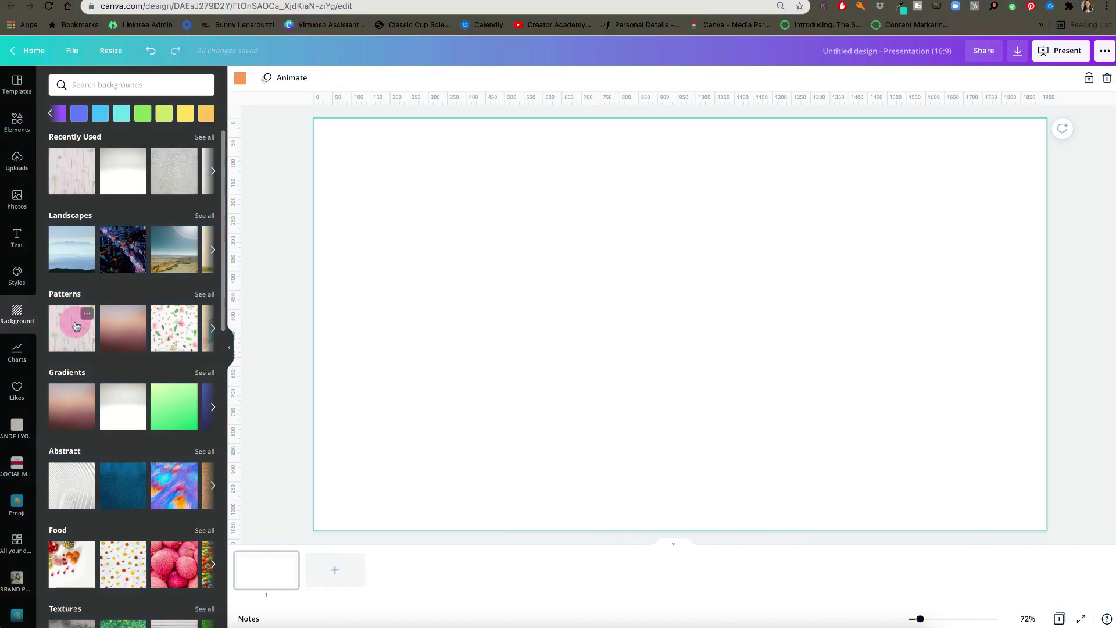
{"action": "left_click", "coordinate": [71, 400]}
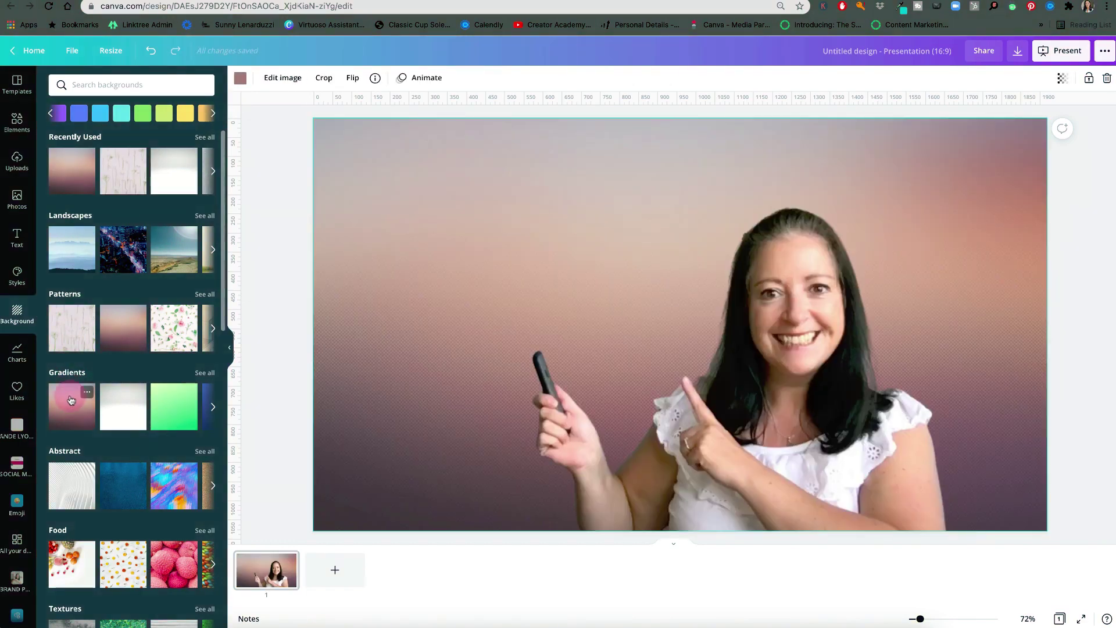
{"action": "left_click", "coordinate": [64, 473]}
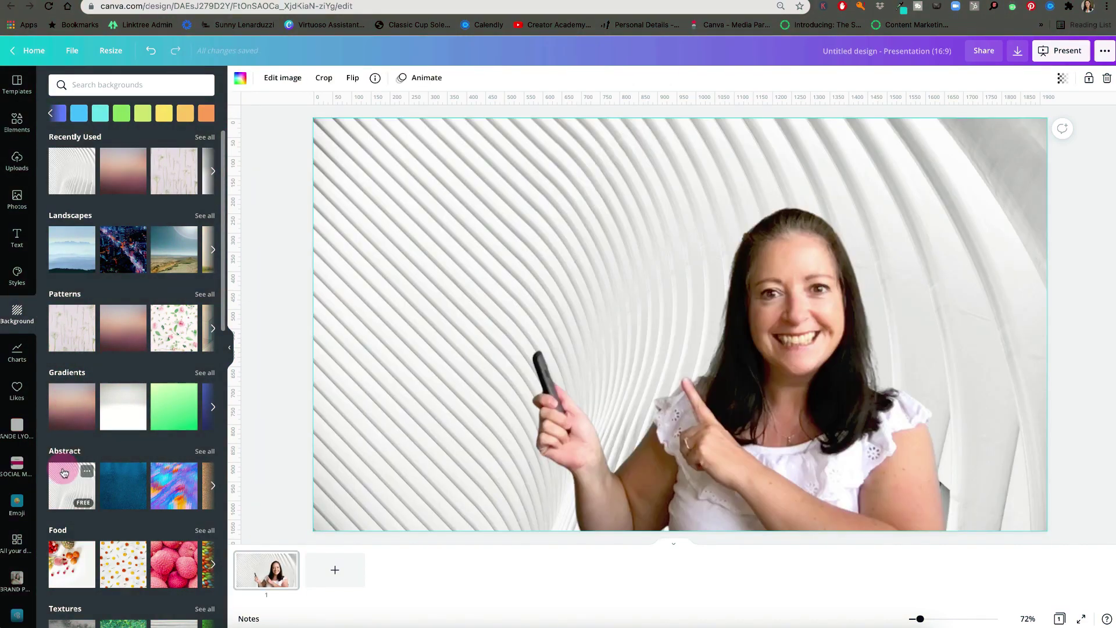
Remove the white ridged abstract background image from the page, keeping the portrait cutout.
{"action": "scroll", "coordinate": [64, 472], "scroll_direction": "down", "scroll_amount": 5}
{"action": "scroll", "coordinate": [64, 472], "scroll_direction": "down", "scroll_amount": 1}
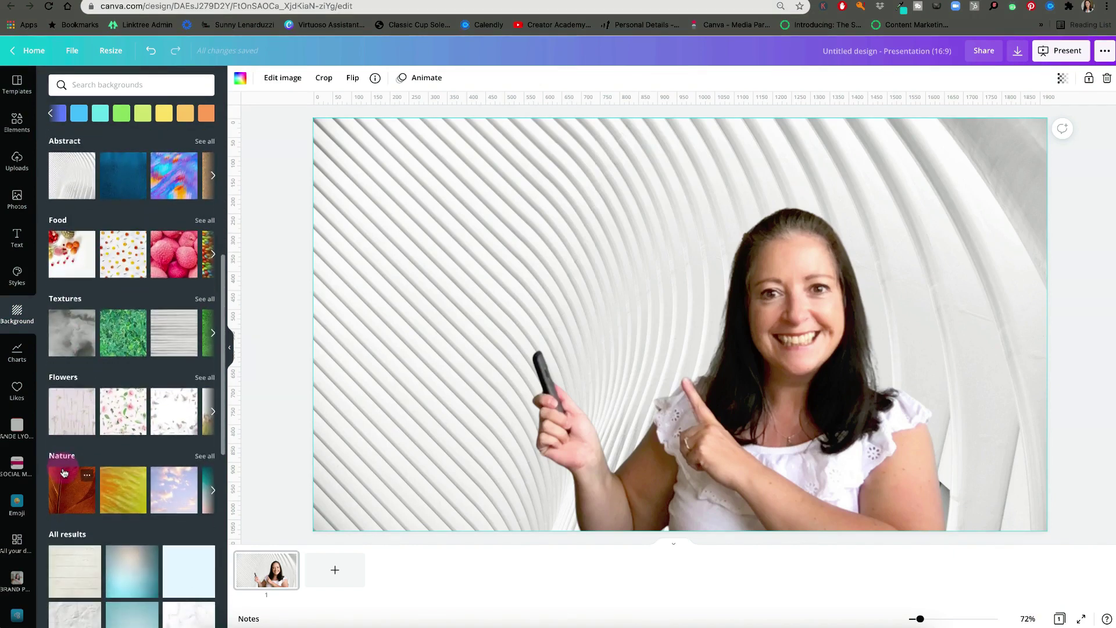
{"action": "key", "text": "Delete"}
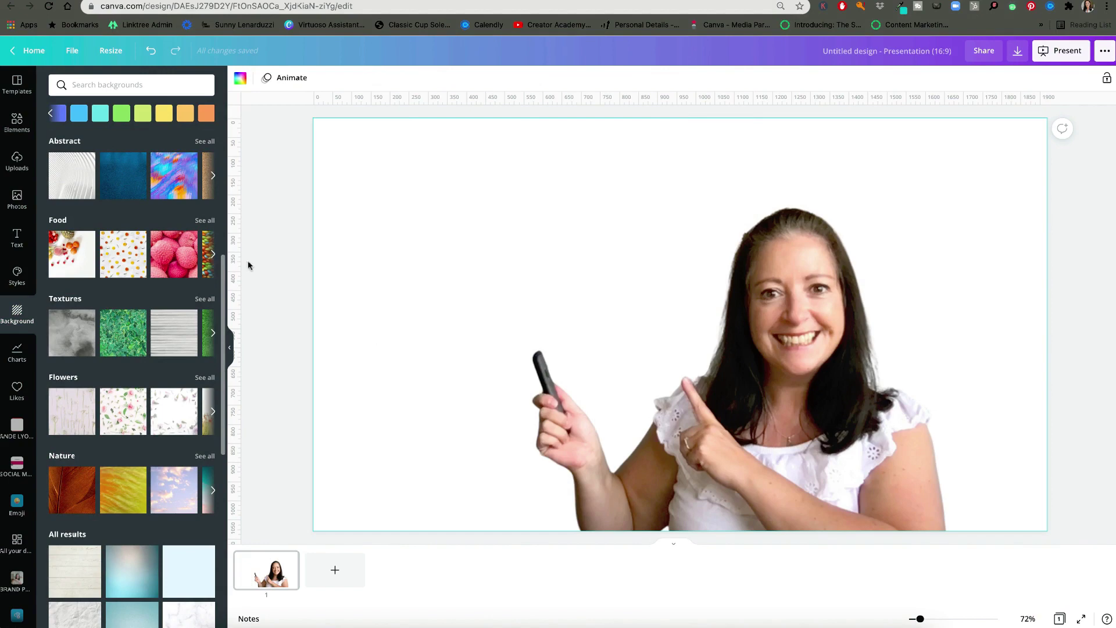
Find the full video collection among the Canva elements and add its first video to the page.
{"action": "left_click", "coordinate": [16, 122]}
{"action": "left_click", "coordinate": [205, 424]}
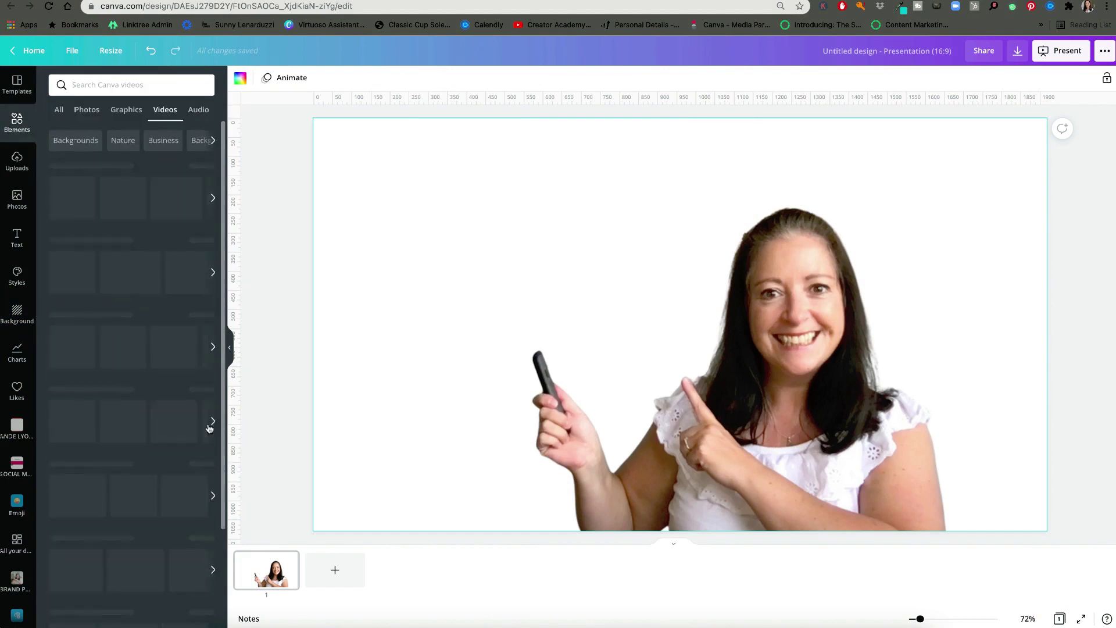
{"action": "left_click_drag", "start_coordinate": [86, 197], "coordinate": [322, 215]}
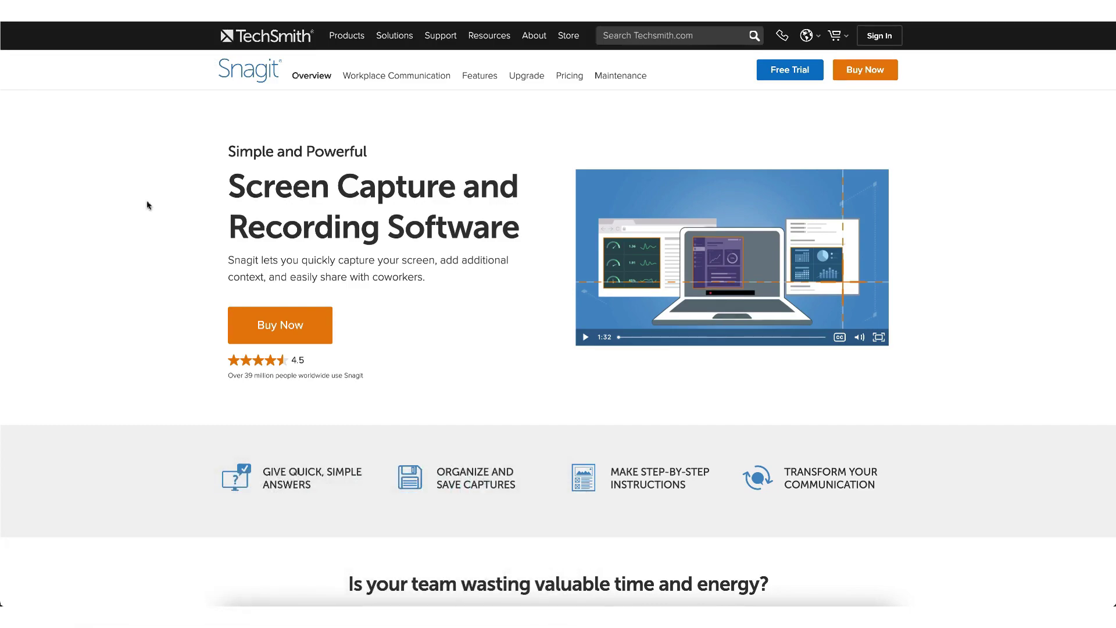
Look through the Snagit product page, including how it works, the sharing destinations and the feature overview.
{"action": "scroll", "coordinate": [148, 205], "scroll_direction": "down", "scroll_amount": 5}
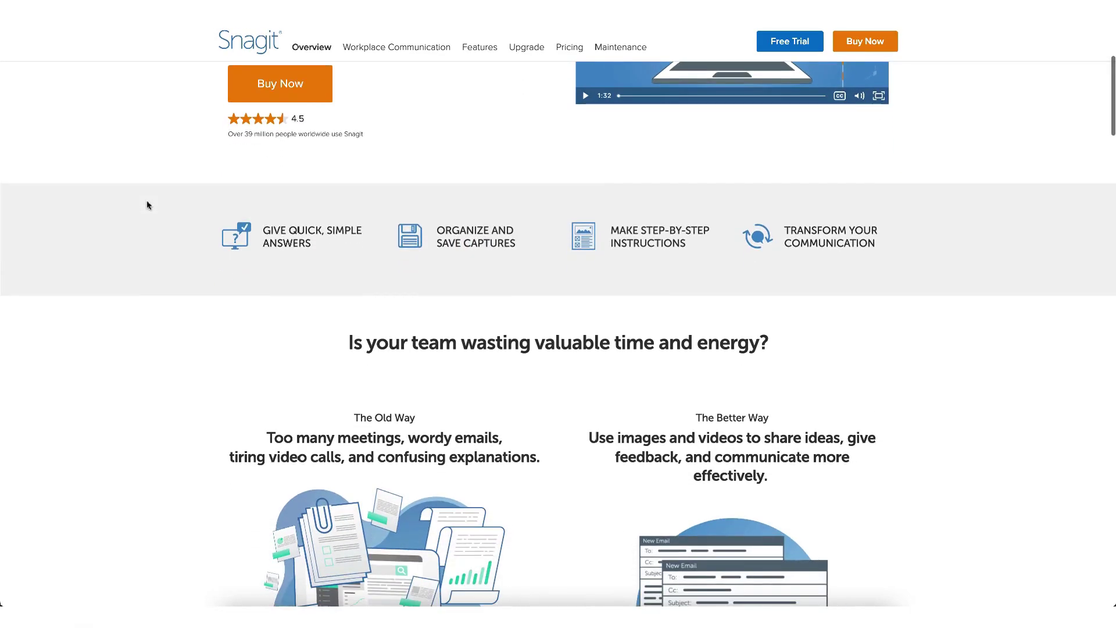
{"action": "scroll", "coordinate": [148, 204], "scroll_direction": "down", "scroll_amount": 5}
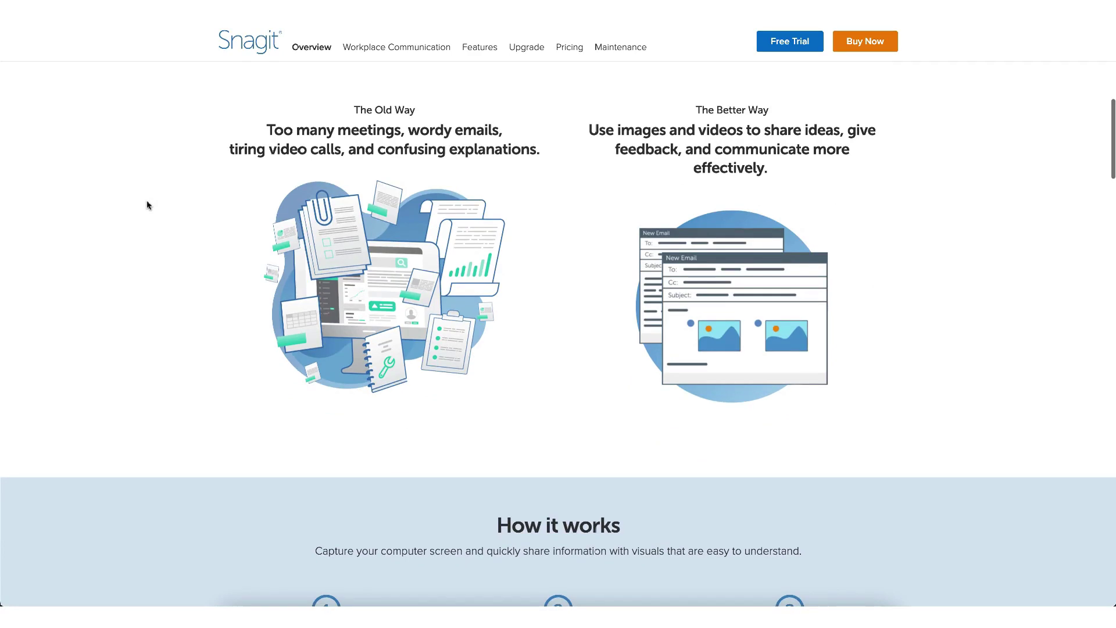
{"action": "scroll", "coordinate": [148, 204], "scroll_direction": "down", "scroll_amount": 11}
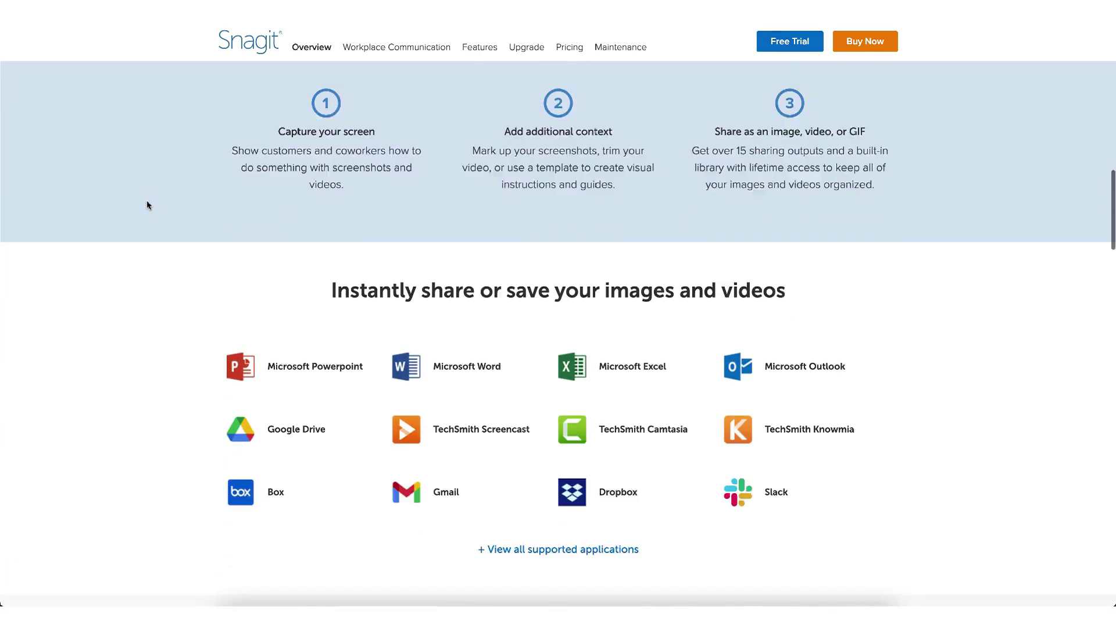
{"action": "scroll", "coordinate": [148, 205], "scroll_direction": "down", "scroll_amount": 7}
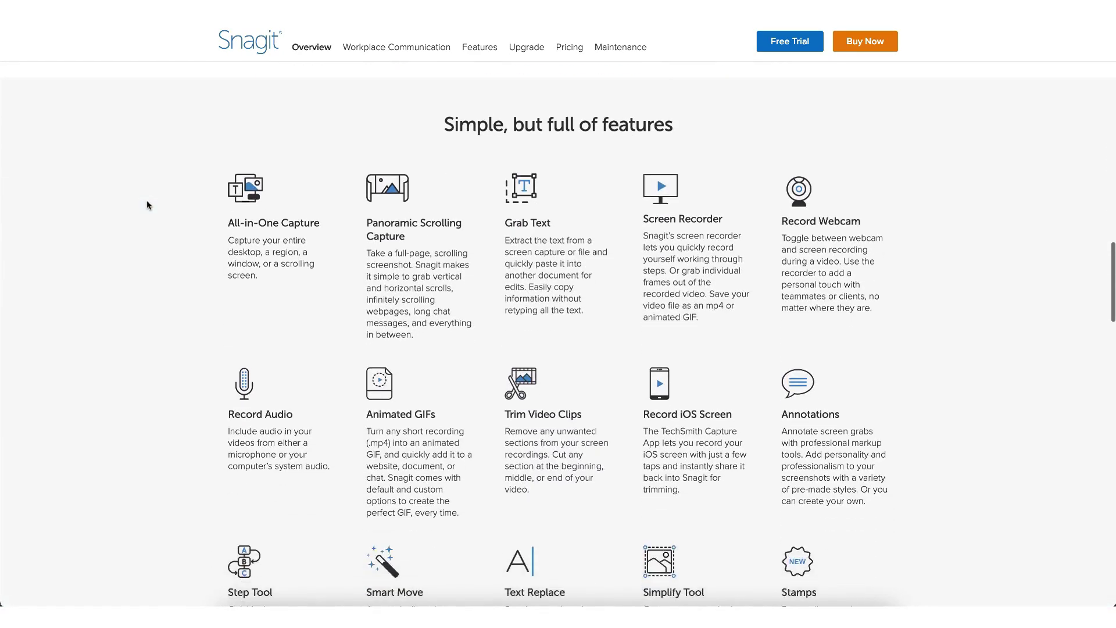
{"action": "scroll", "coordinate": [148, 205], "scroll_direction": "down", "scroll_amount": 1}
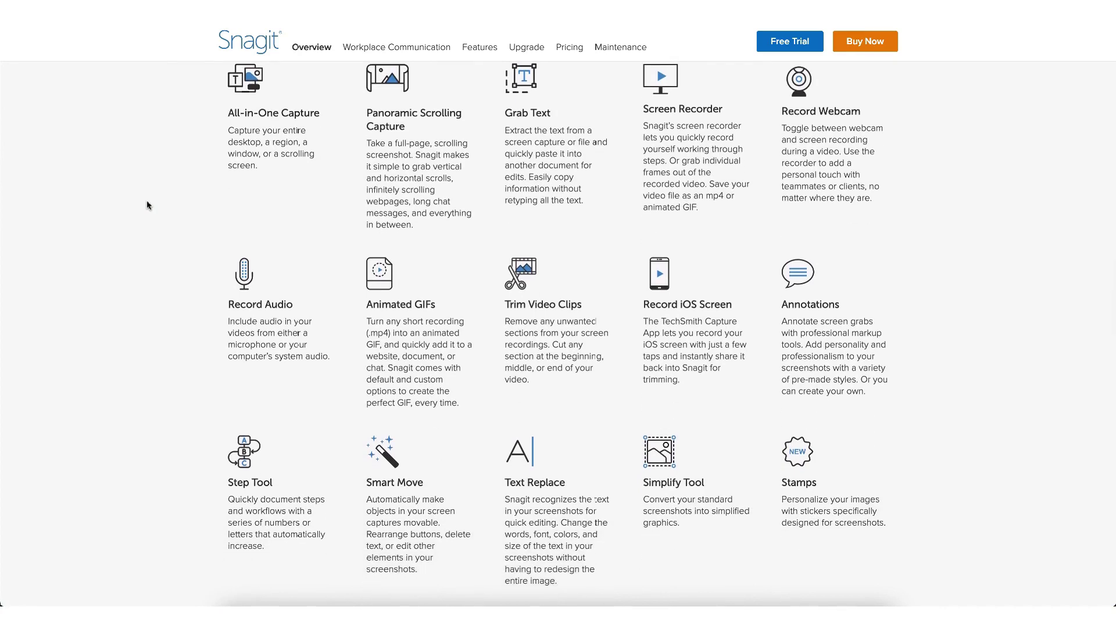
{"action": "scroll", "coordinate": [148, 205], "scroll_direction": "up", "scroll_amount": 1}
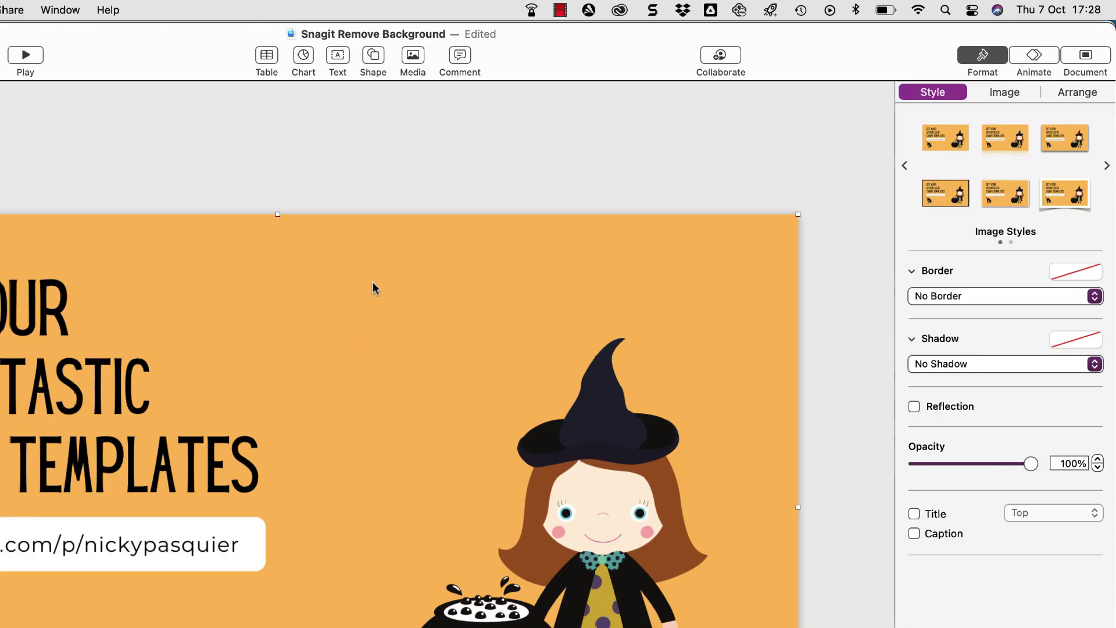
Set up a Snagit image capture with the selection set to Region and sharing set to Dropbox.
{"action": "left_click", "coordinate": [653, 11]}
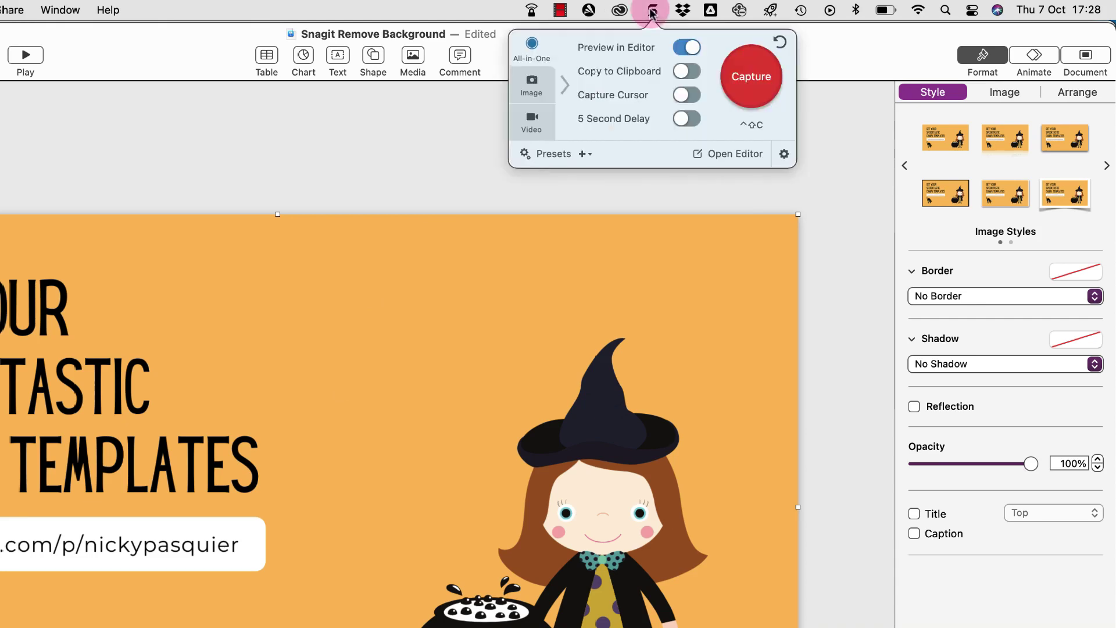
{"action": "left_click", "coordinate": [526, 83]}
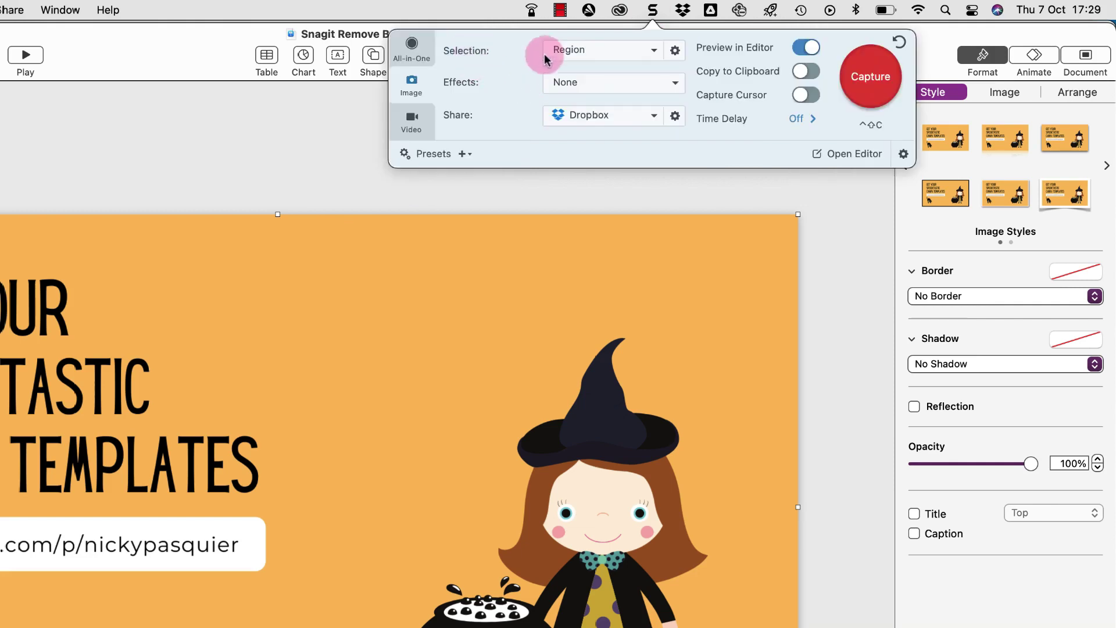
{"action": "left_click", "coordinate": [591, 54]}
{"action": "left_click", "coordinate": [590, 54]}
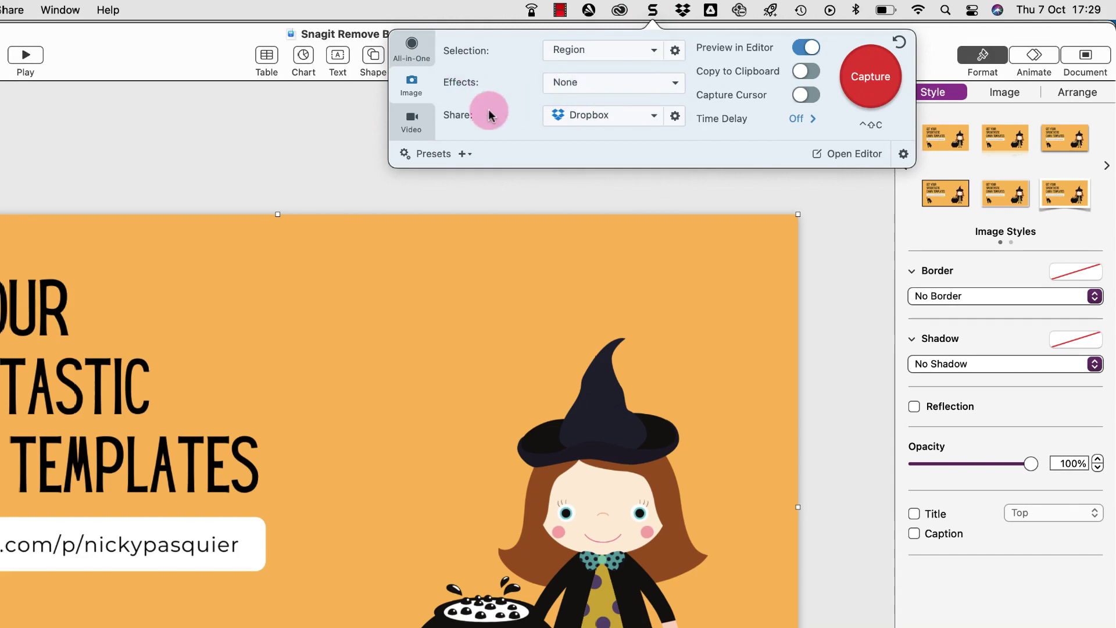
{"action": "left_click", "coordinate": [581, 116]}
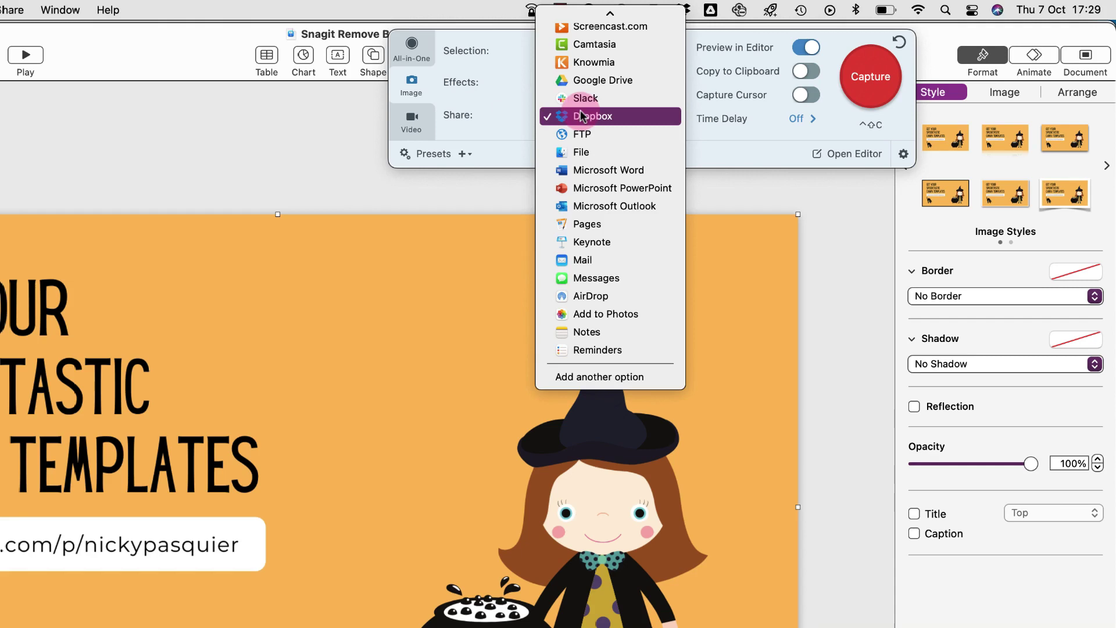
{"action": "left_click", "coordinate": [557, 116]}
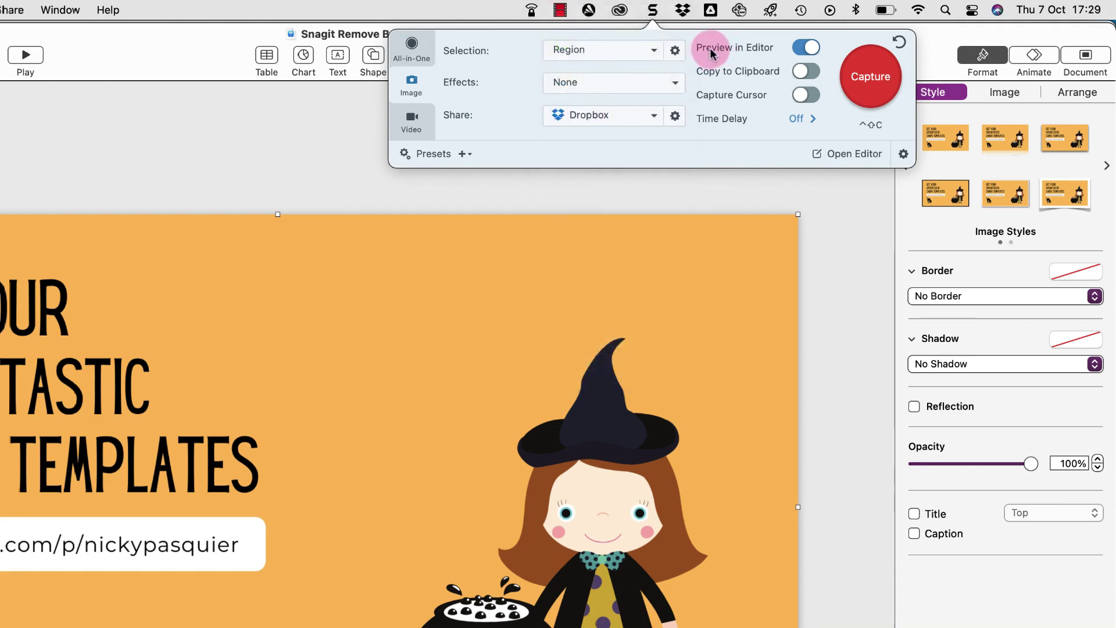
Capture the whole orange Halloween slide as a region with Preview in Editor enabled.
{"action": "left_click", "coordinate": [804, 49]}
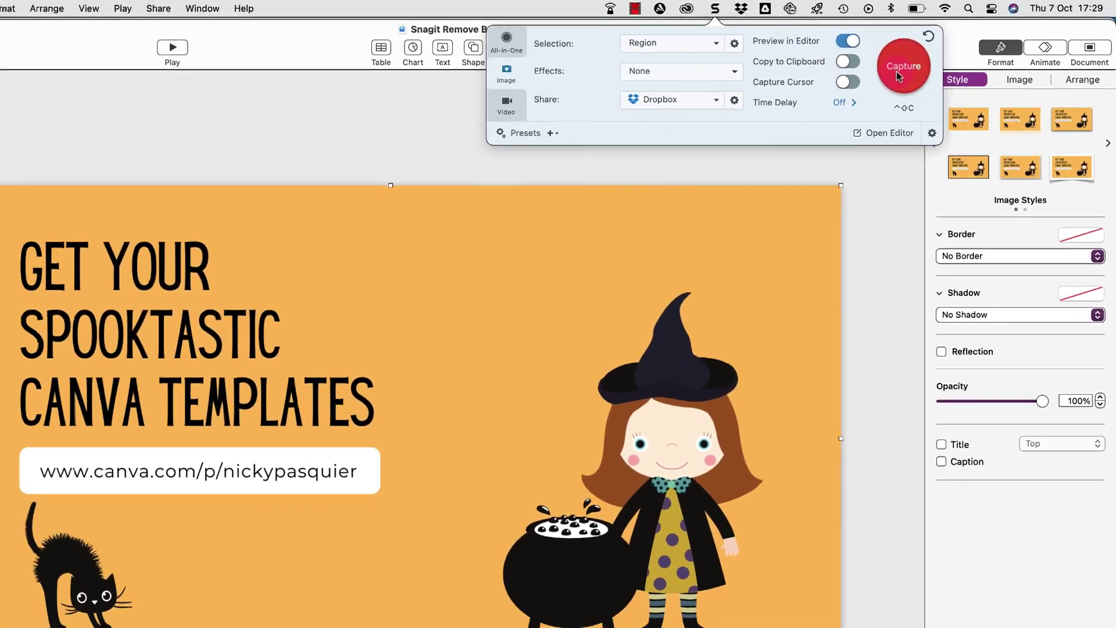
{"action": "left_click", "coordinate": [872, 86]}
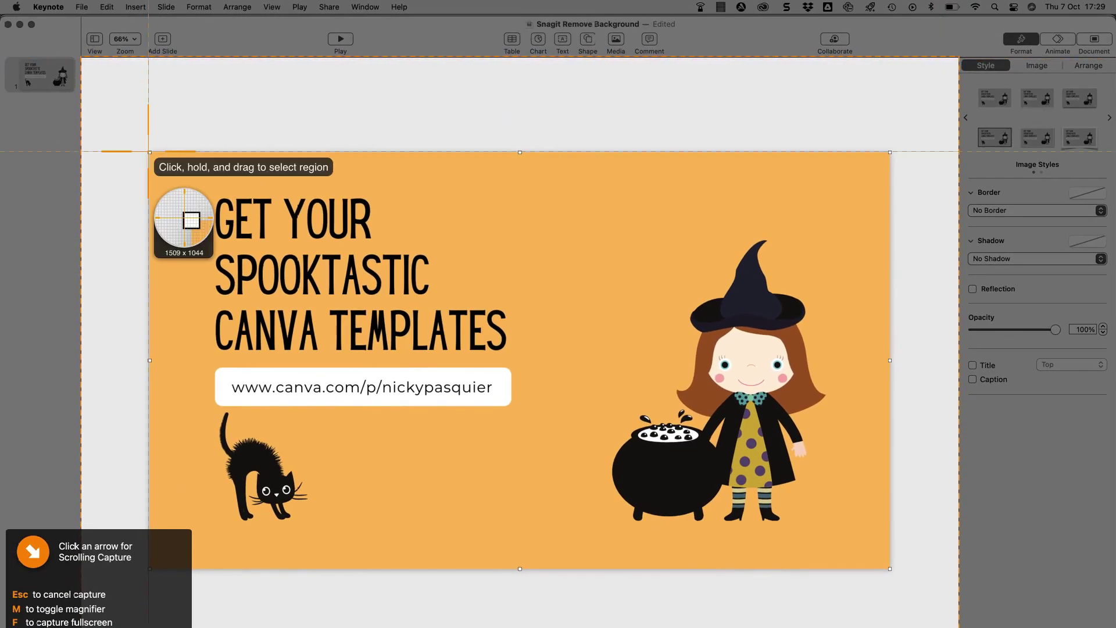
{"action": "left_click_drag", "start_coordinate": [148, 152], "coordinate": [887, 567]}
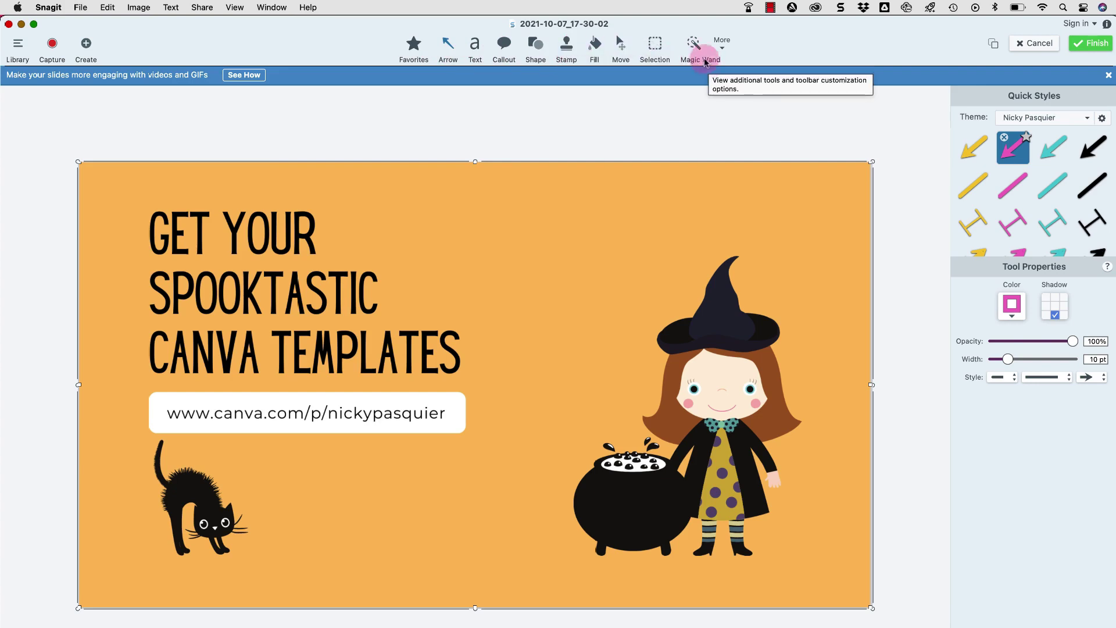
Select the orange background with the Magic Wand at 1% with Global Color Selection and Transparent fill, and delete it.
{"action": "left_click", "coordinate": [694, 45]}
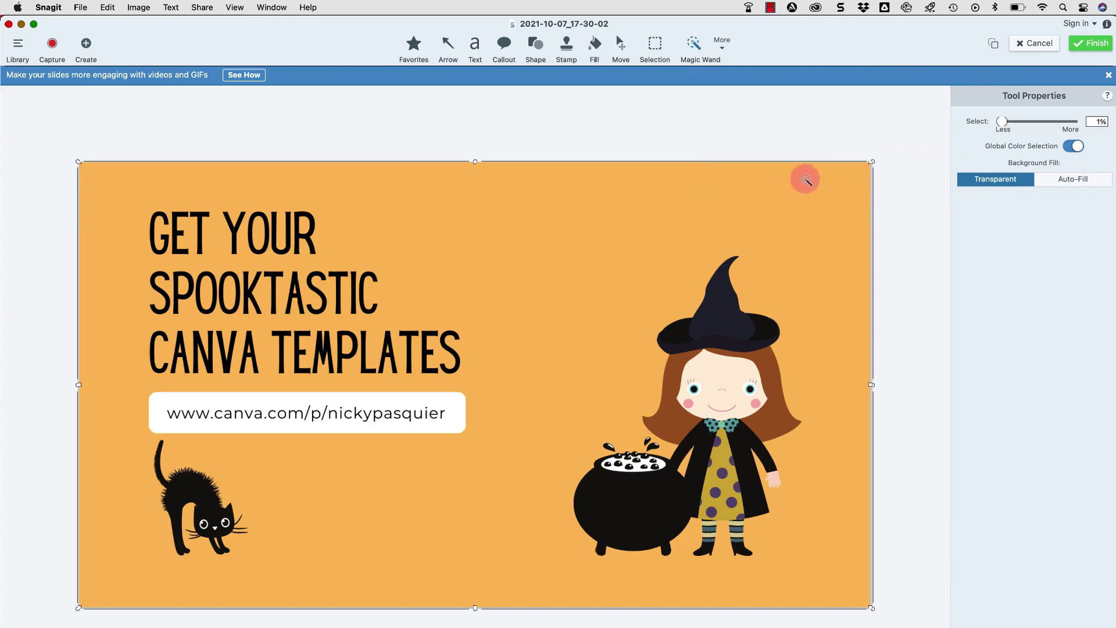
{"action": "left_click", "coordinate": [803, 177]}
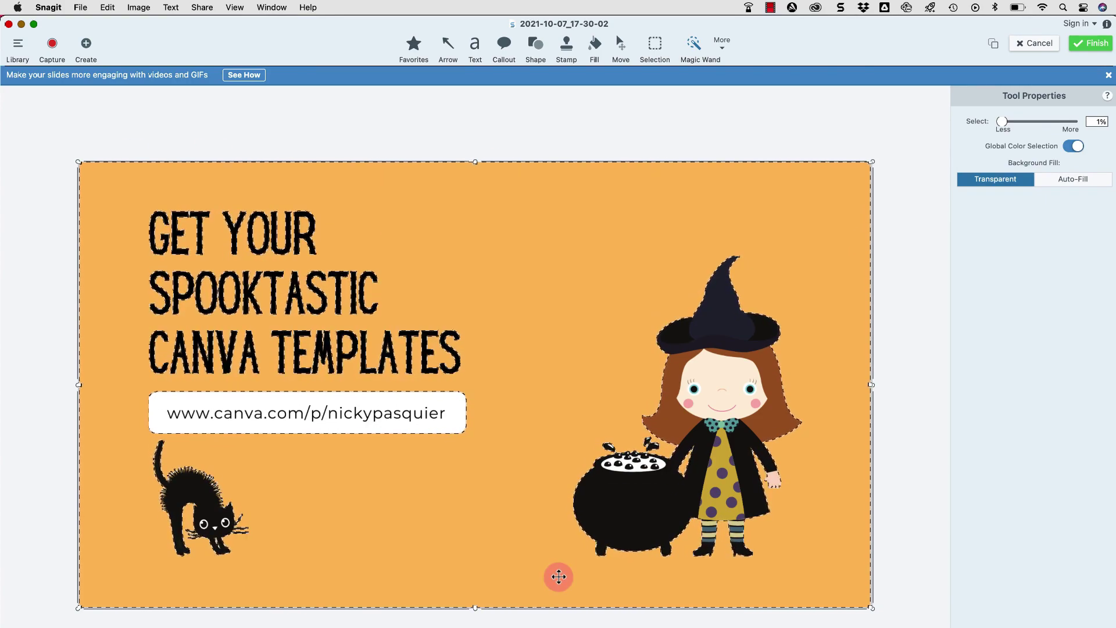
{"action": "key", "text": "Delete"}
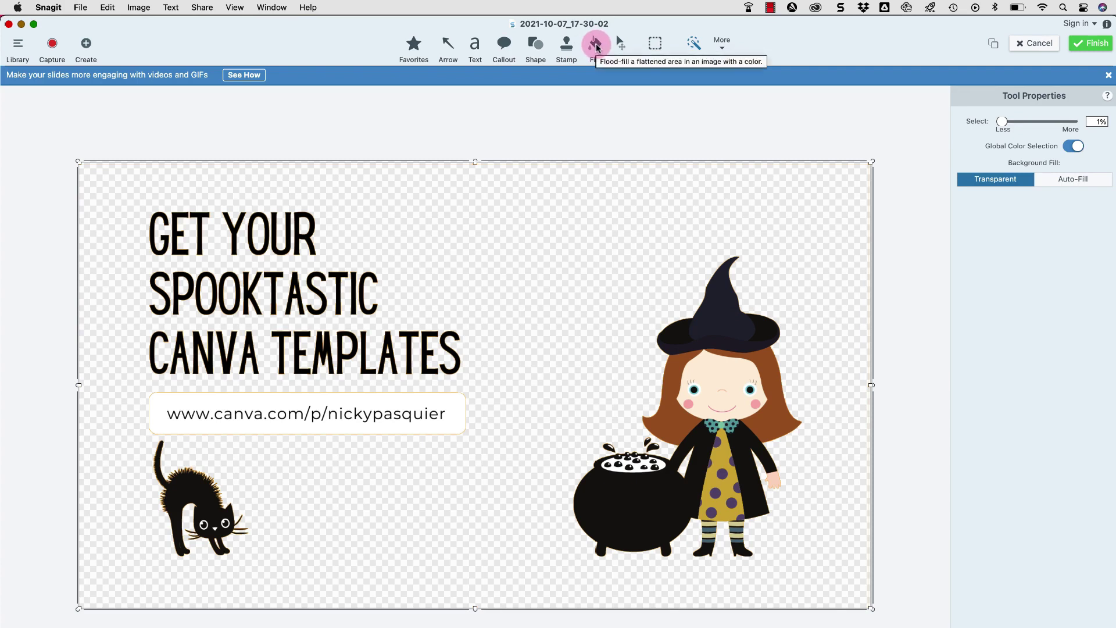
Fill the transparent background around the artwork with the pink quick style at 15% tolerance and 100% opacity.
{"action": "left_click", "coordinate": [597, 46]}
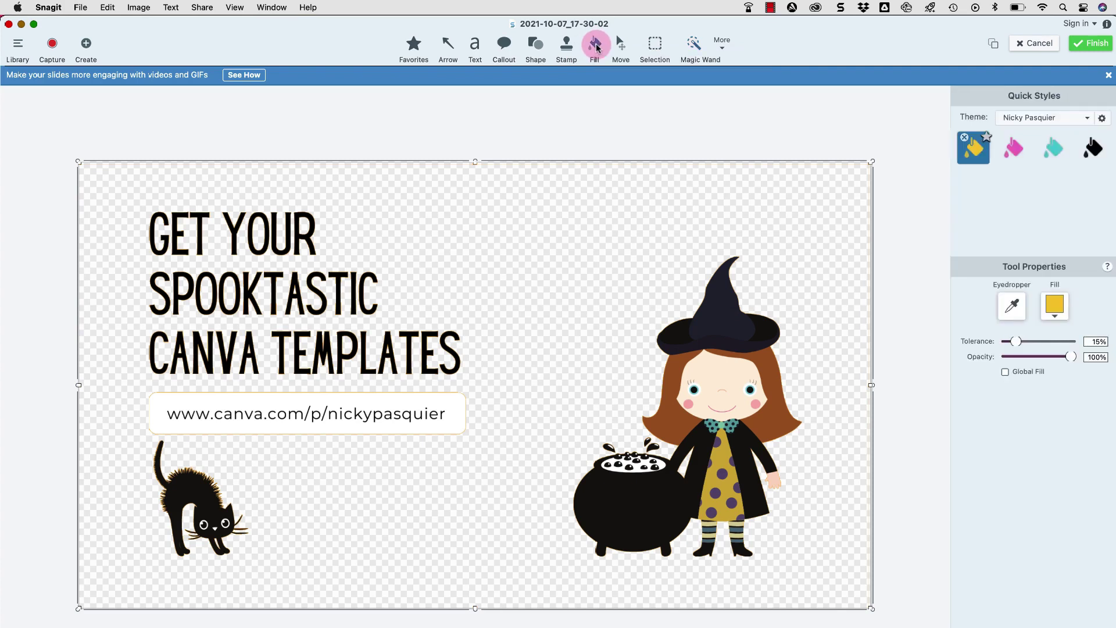
{"action": "left_click", "coordinate": [1017, 151]}
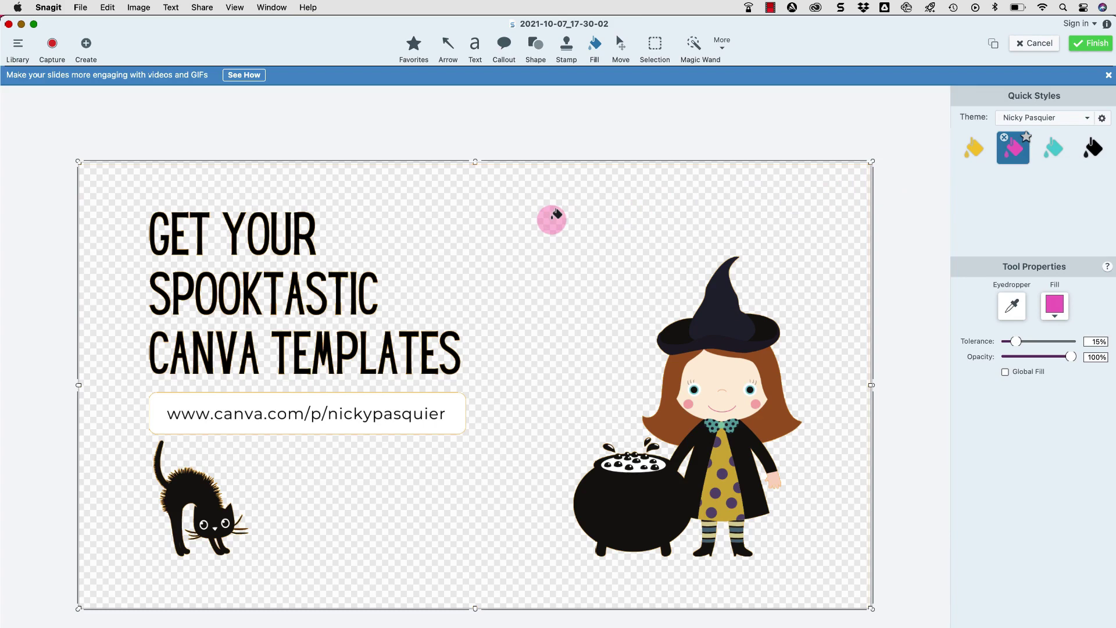
{"action": "left_click", "coordinate": [556, 215]}
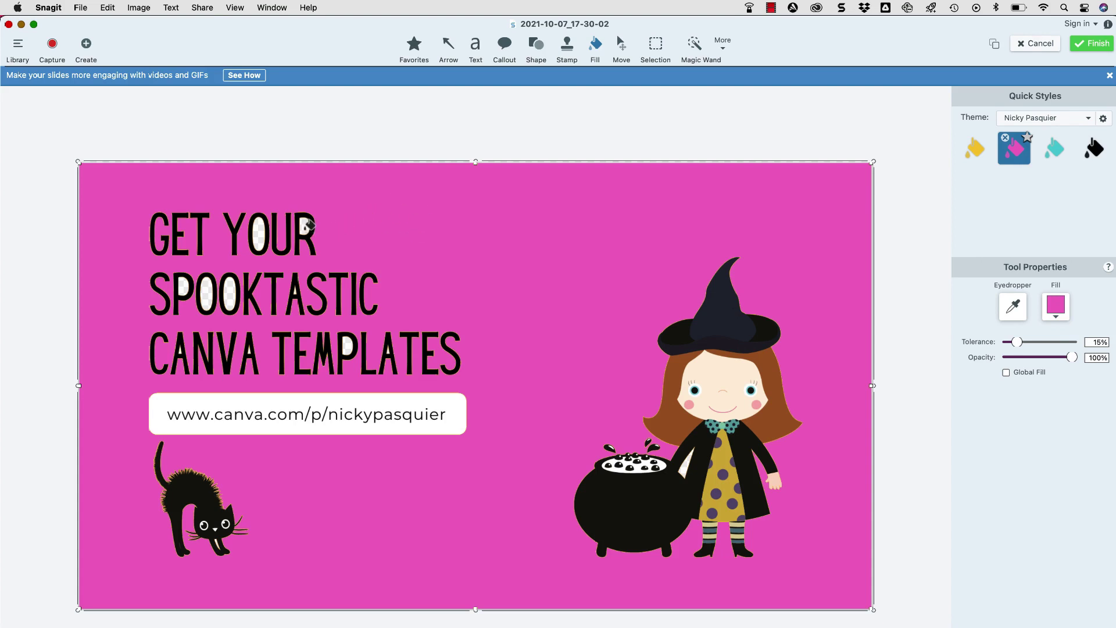
Fill the remaining transparent gaps inside the heading's letters, such as the Os and Ps, with the same pink.
{"action": "left_click", "coordinate": [260, 234]}
{"action": "left_click", "coordinate": [187, 282]}
{"action": "left_click", "coordinate": [209, 294]}
{"action": "left_click", "coordinate": [232, 293]}
{"action": "left_click", "coordinate": [347, 344]}
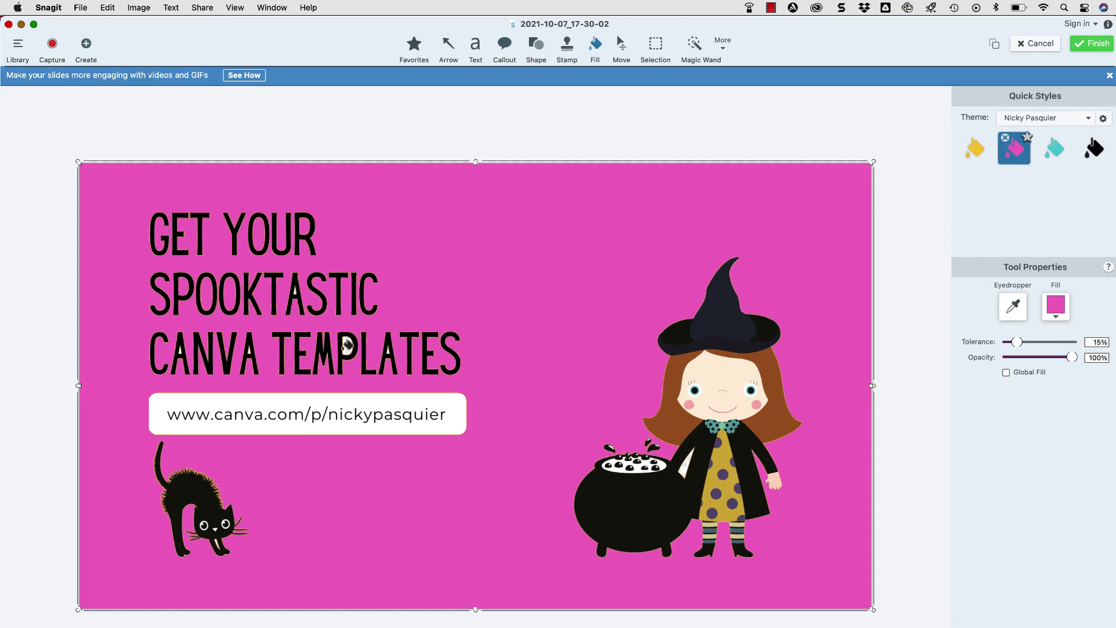
{"action": "left_click", "coordinate": [503, 249]}
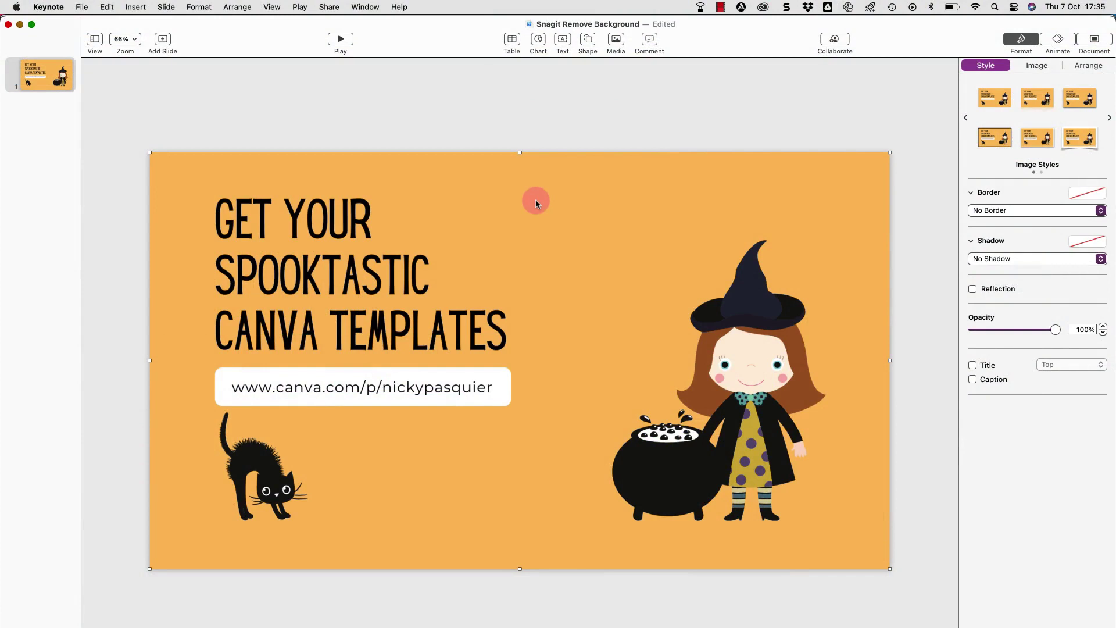
In the Keynote presentation, delete the orange image from the slide and insert the pink Snagit image from the REMOVE BACKGROUND folder.
{"action": "key", "text": "Delete"}
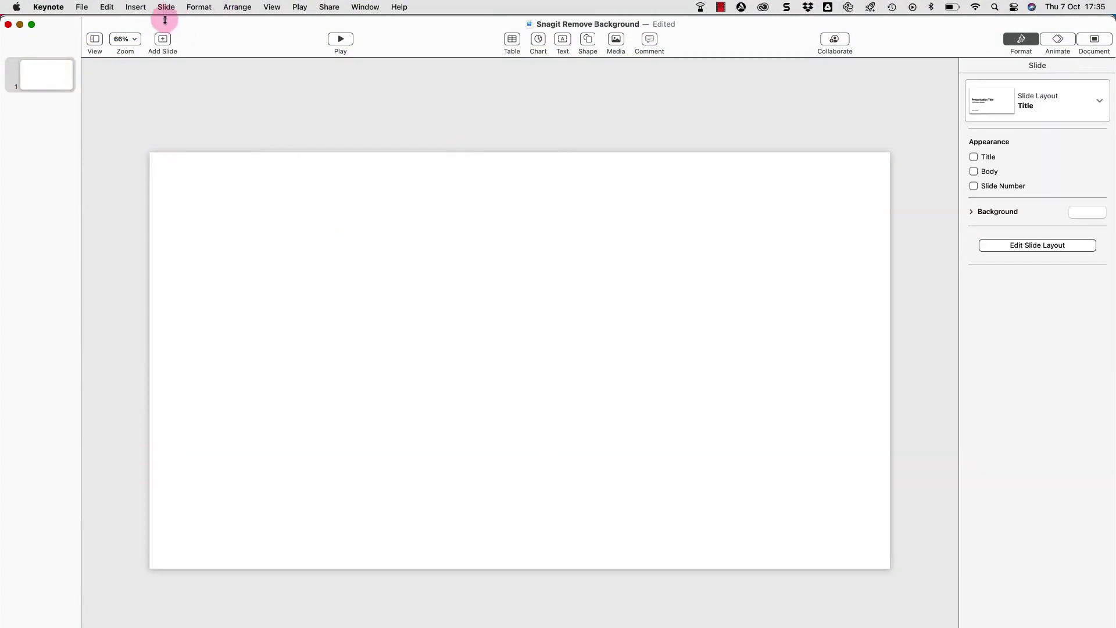
{"action": "left_click", "coordinate": [136, 7]}
{"action": "left_click", "coordinate": [159, 249]}
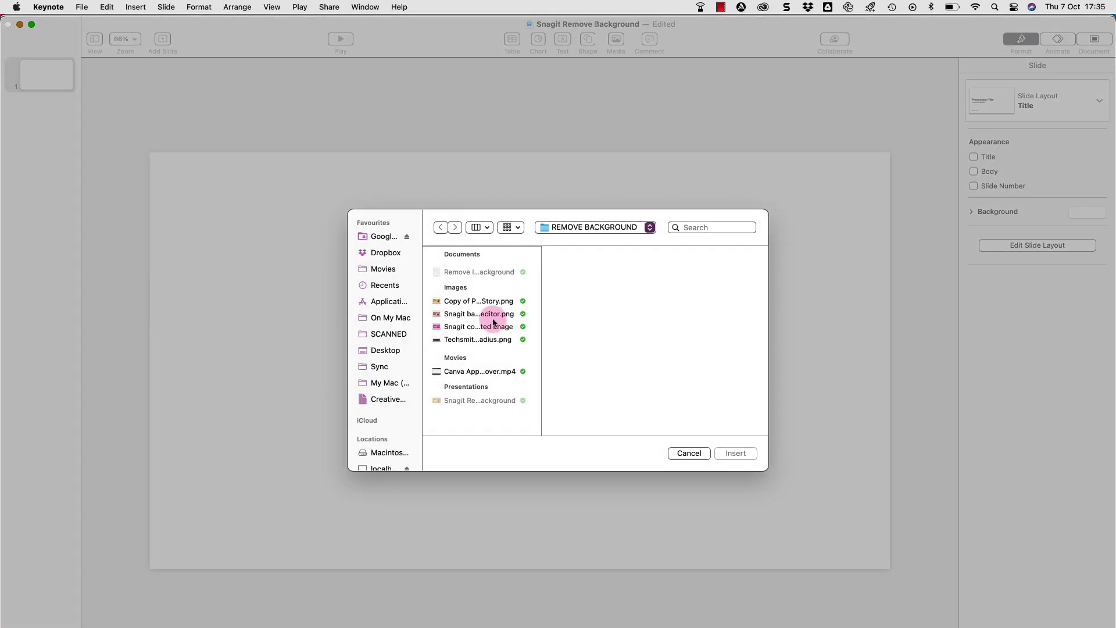
{"action": "left_click", "coordinate": [493, 327]}
{"action": "left_click", "coordinate": [736, 453]}
Enlarge the inserted pink image from both opposite corners until it fills the slide, and deselect it.
{"action": "left_click_drag", "start_coordinate": [274, 499], "coordinate": [150, 569]}
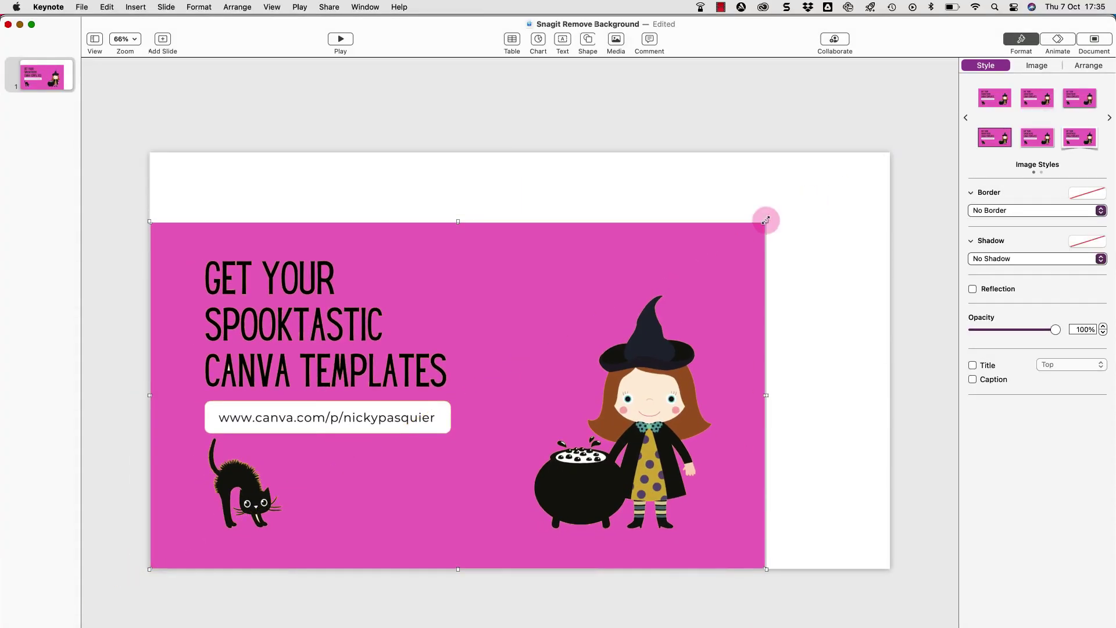
{"action": "left_click_drag", "start_coordinate": [766, 220], "coordinate": [890, 153]}
{"action": "left_click", "coordinate": [917, 274]}
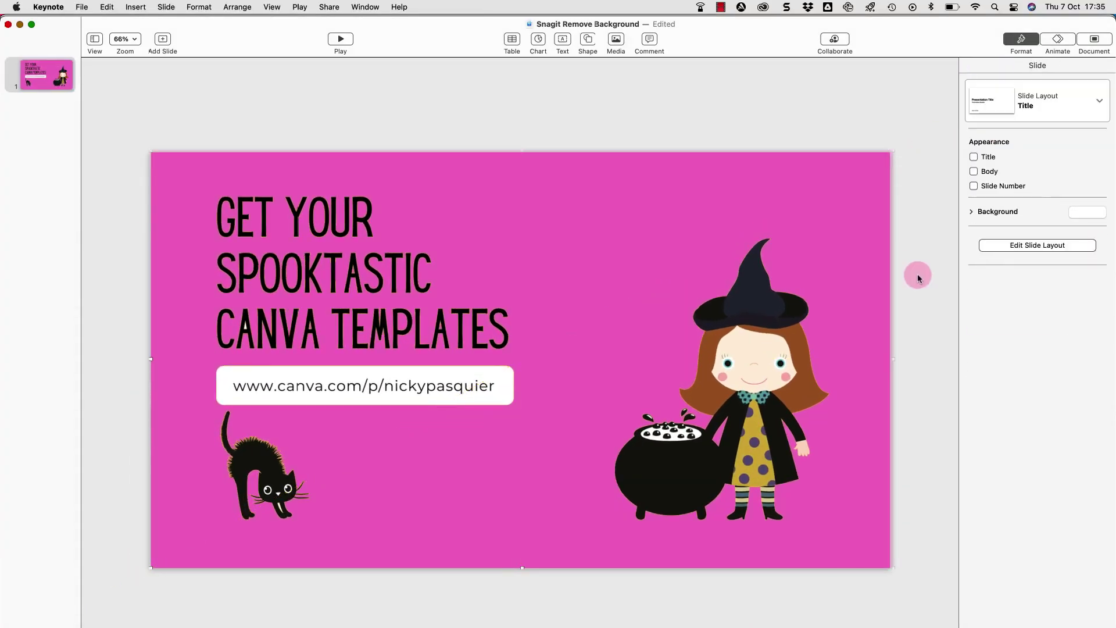